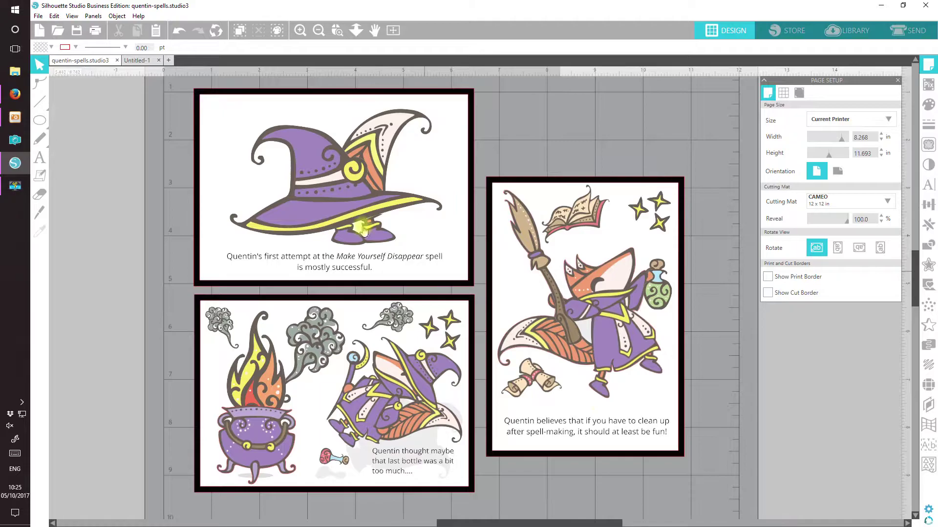
pyautogui.click(140, 62)
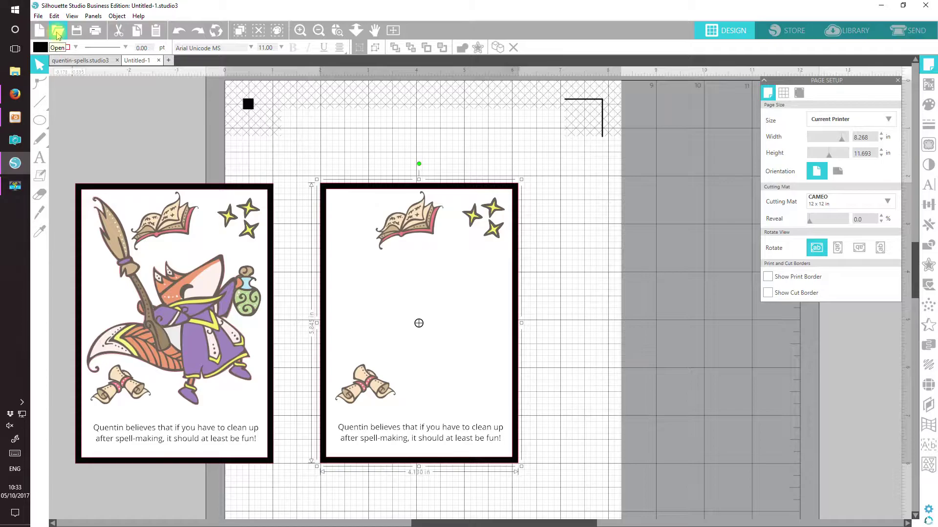
# - Open the green potion bottle (element 17) and broom (element 03) PNG images
pyautogui.click(57, 33)
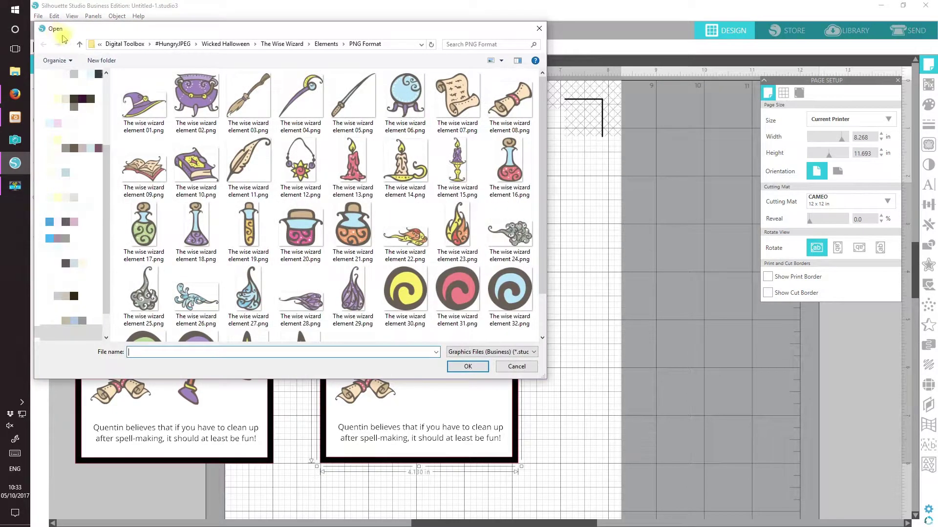
pyautogui.doubleClick(143, 226)
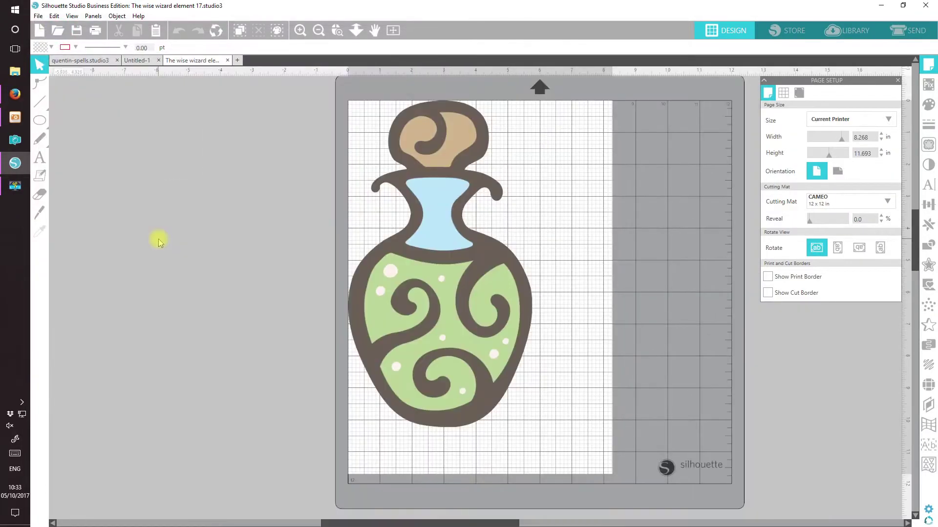
pyautogui.click(57, 31)
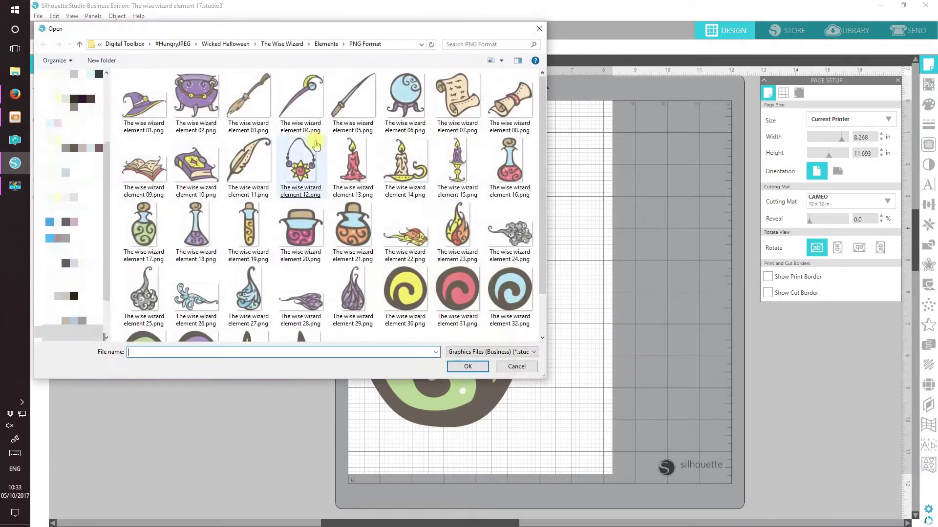
pyautogui.doubleClick(248, 96)
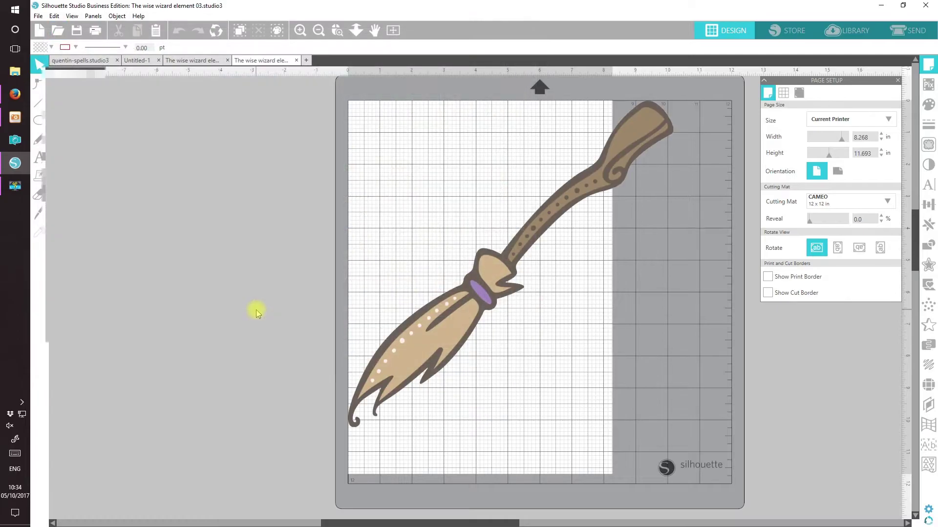
# - Open wizard pose 02 from The Wise Wizard Poses PNG Format folder
pyautogui.click(57, 31)
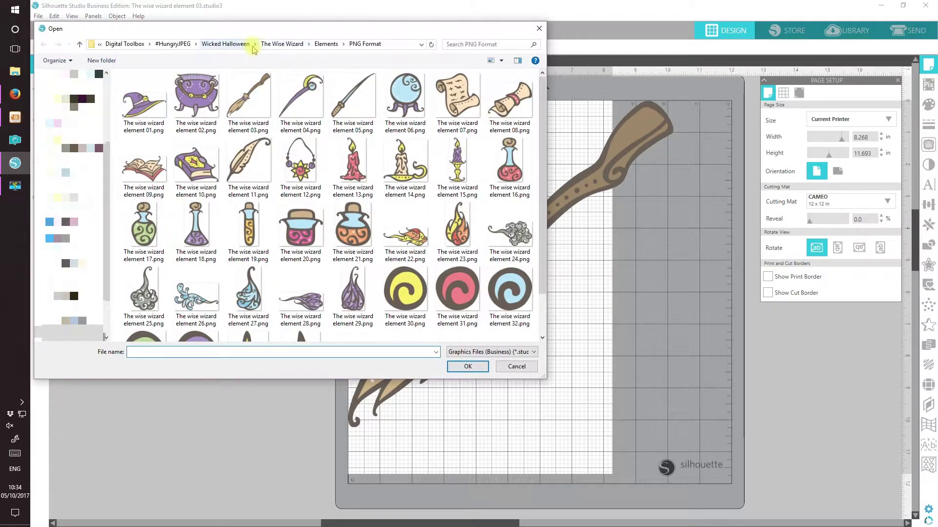
pyautogui.click(274, 44)
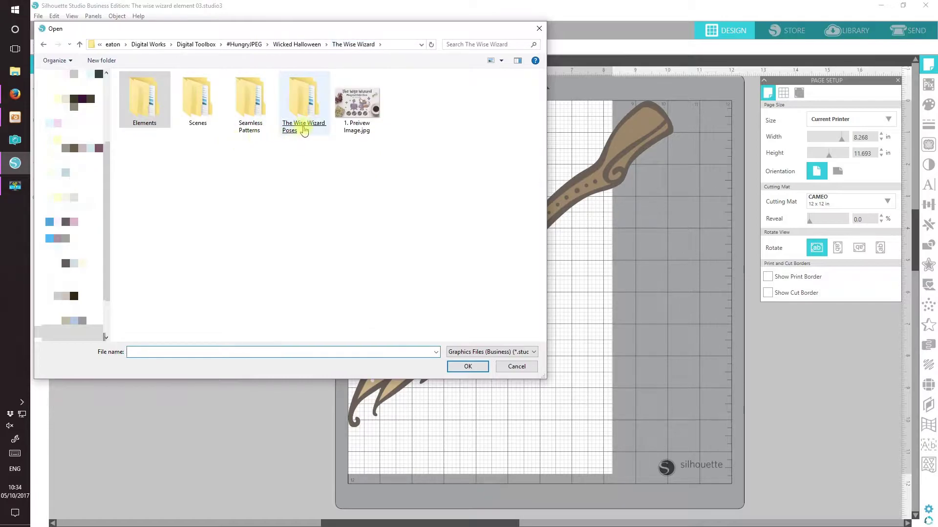
pyautogui.doubleClick(303, 124)
pyautogui.doubleClick(198, 102)
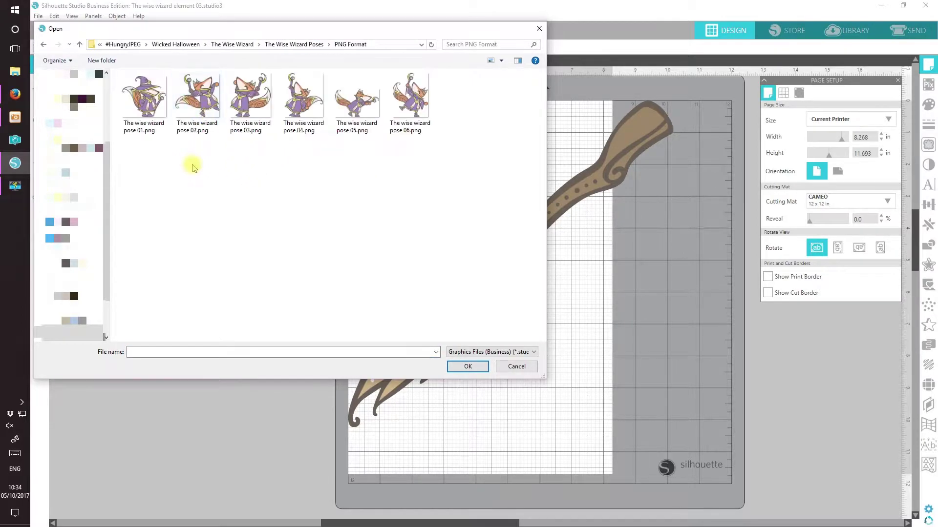
pyautogui.click(204, 95)
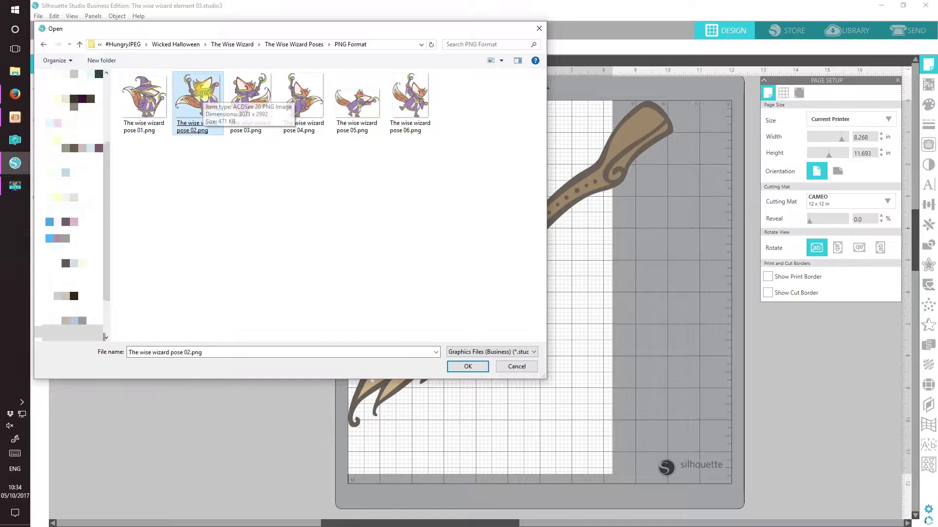
pyautogui.doubleClick(205, 95)
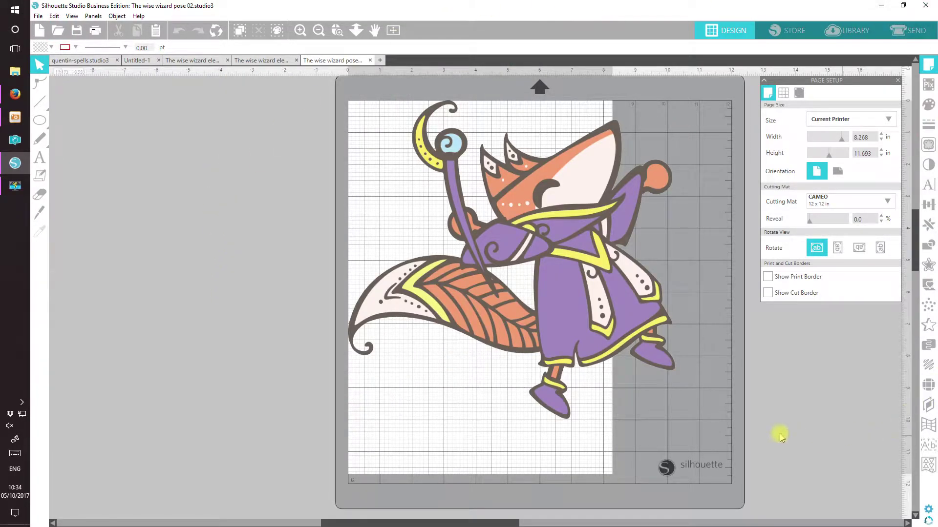
# - Copy the pose 02 fox wizard into Untitled-1 and scale it to about 5.6 × 5.5 in
pyautogui.click(604, 318)
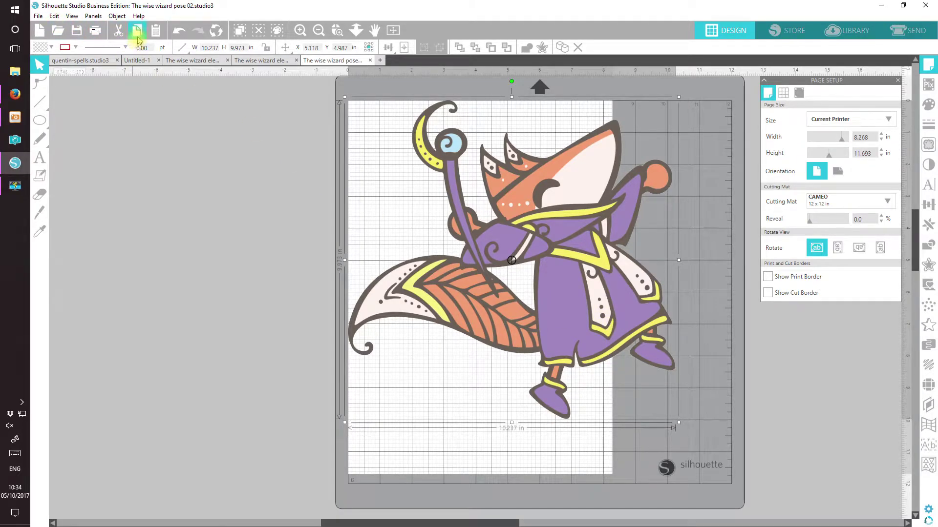
pyautogui.click(149, 63)
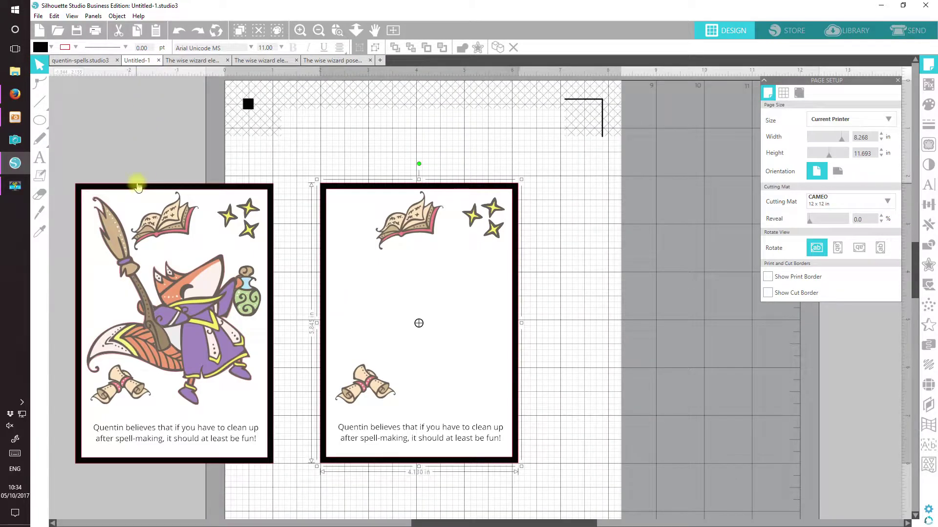
pyautogui.click(156, 31)
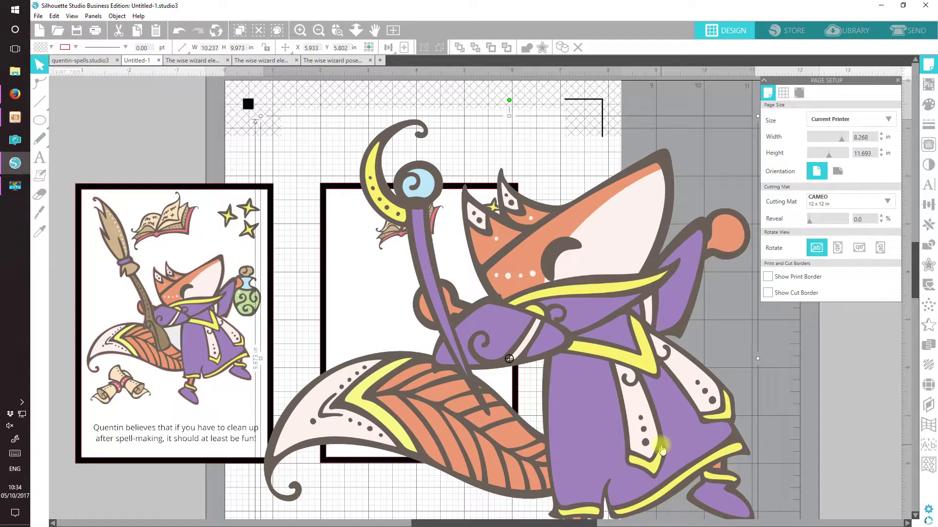
pyautogui.moveTo(662, 450); pyautogui.dragTo(614, 417)
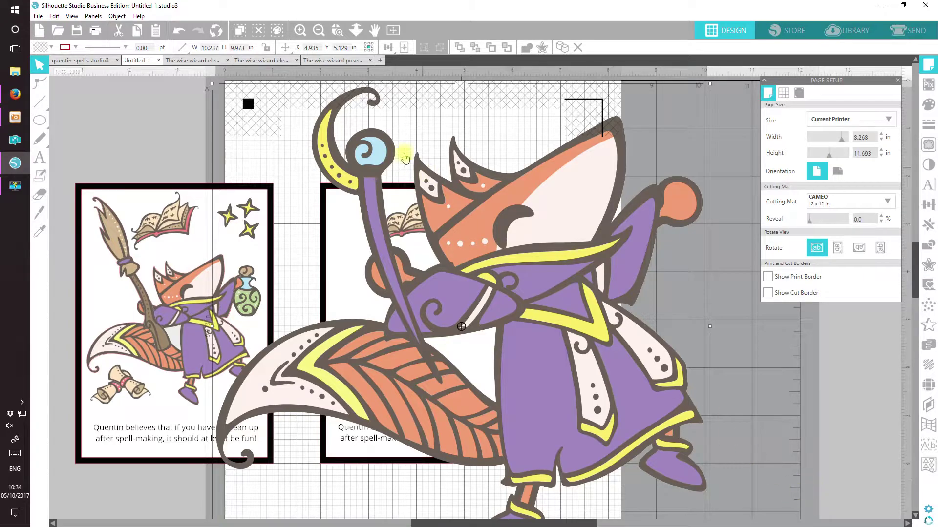
pyautogui.moveTo(618, 352); pyautogui.dragTo(602, 385)
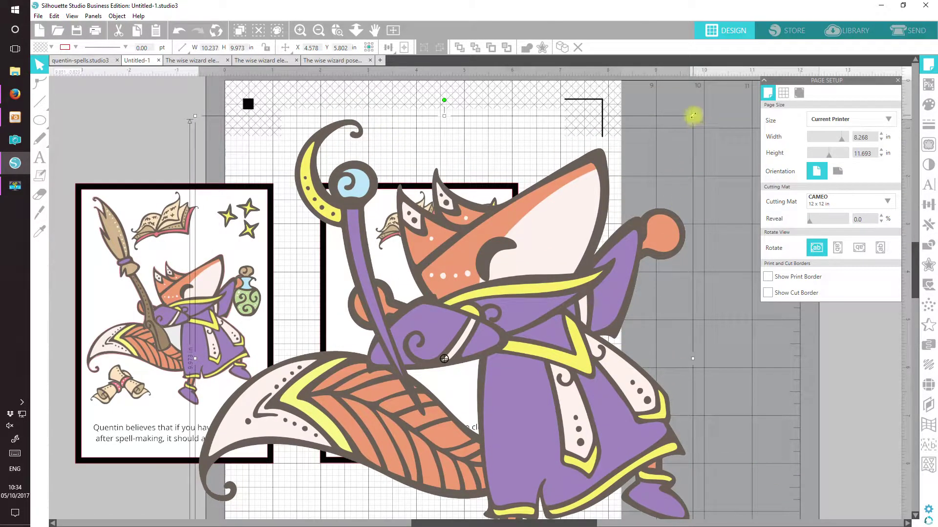
pyautogui.moveTo(693, 116); pyautogui.dragTo(550, 416)
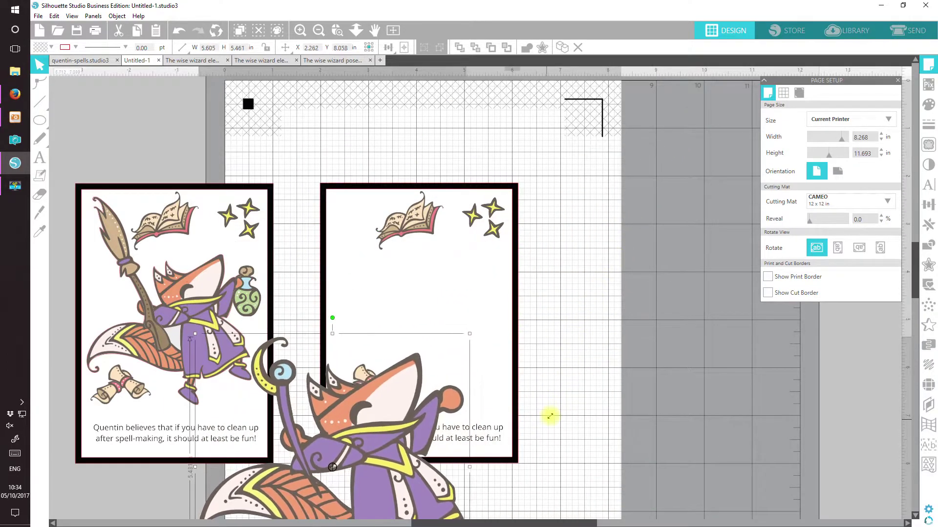
# - Move and scale the wizard to about 3.45 × 3.36 in inside the second card, above the caption
pyautogui.moveTo(389, 491); pyautogui.dragTo(461, 340)
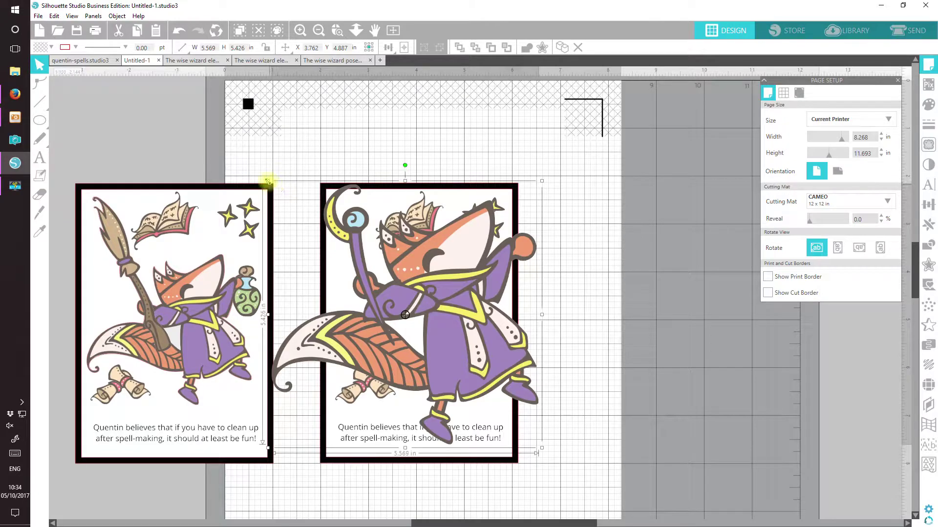
pyautogui.moveTo(268, 181); pyautogui.dragTo(346, 264)
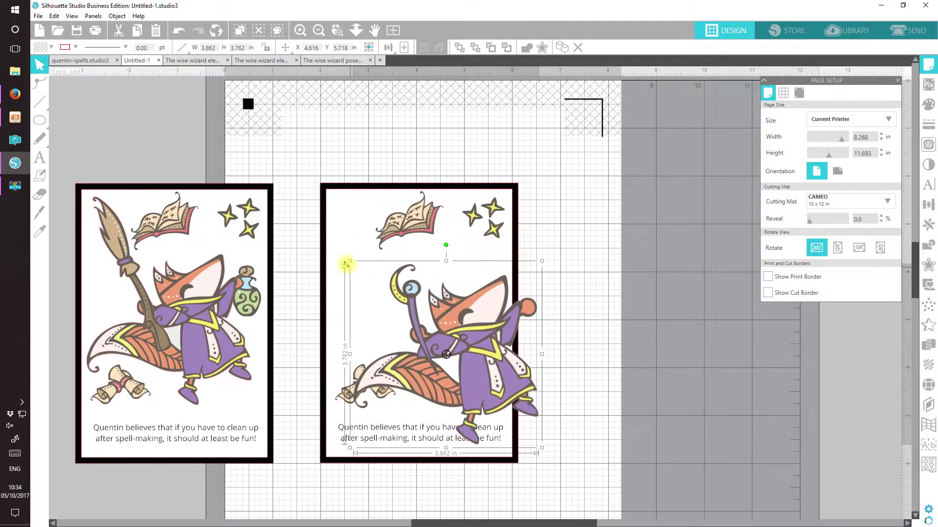
pyautogui.moveTo(476, 384); pyautogui.dragTo(450, 352)
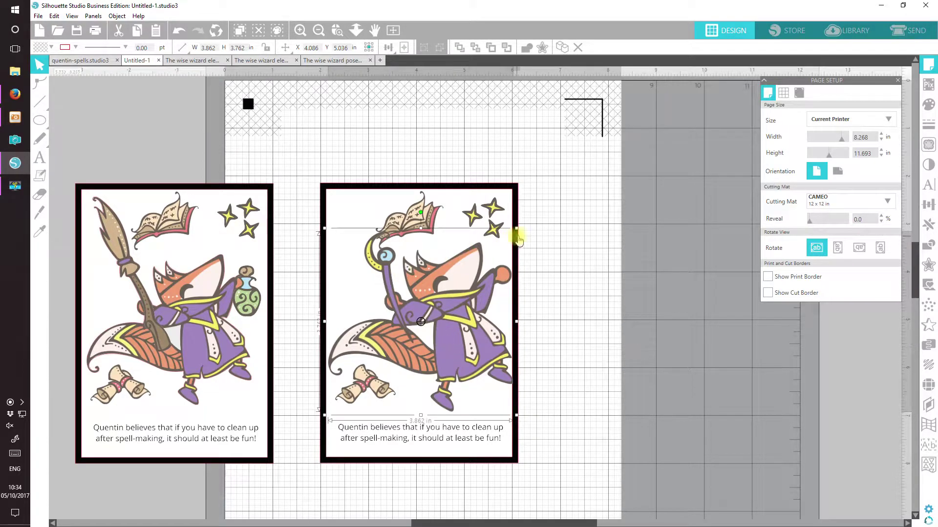
pyautogui.moveTo(516, 229); pyautogui.dragTo(507, 259)
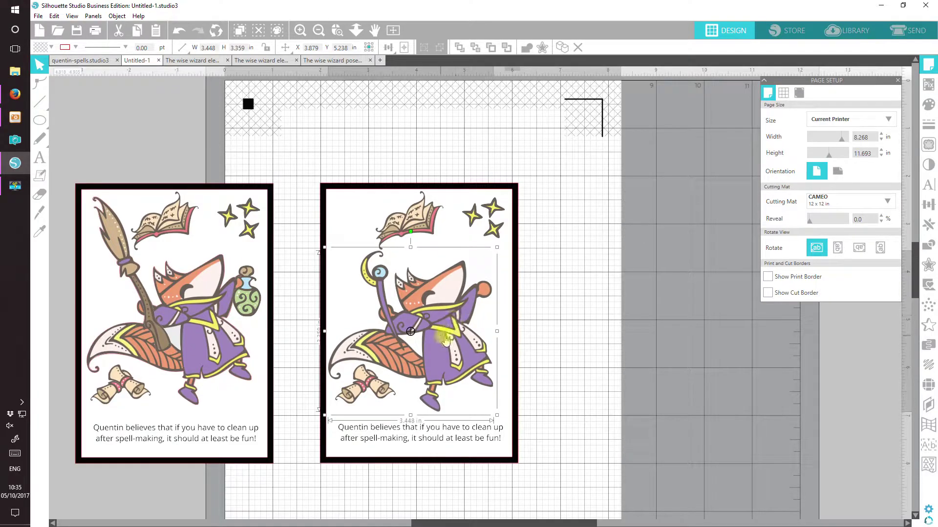
pyautogui.moveTo(445, 340); pyautogui.dragTo(448, 341)
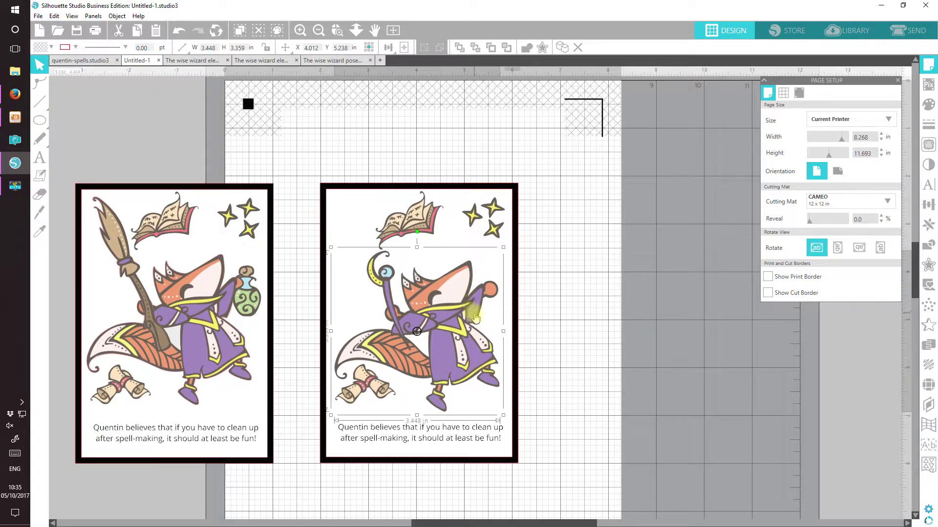
pyautogui.moveTo(460, 354); pyautogui.dragTo(458, 355)
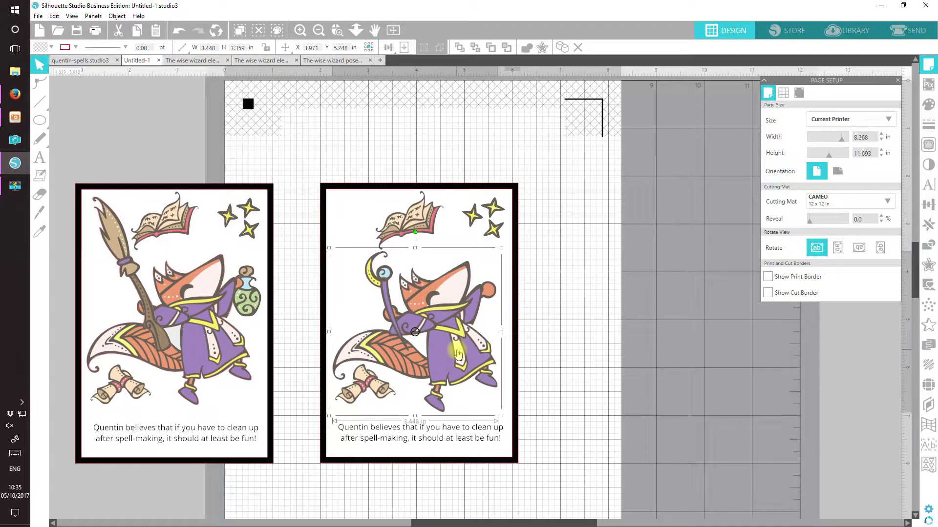
pyautogui.moveTo(458, 355); pyautogui.dragTo(457, 348)
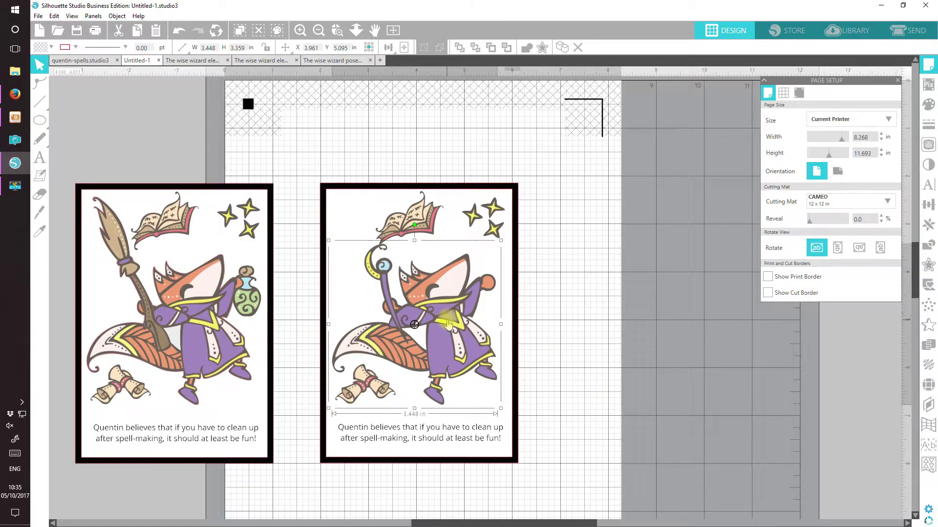
# - Drag the 3.45 × 3.36 in wizard down to just below the second card
pyautogui.moveTo(448, 323); pyautogui.dragTo(469, 360)
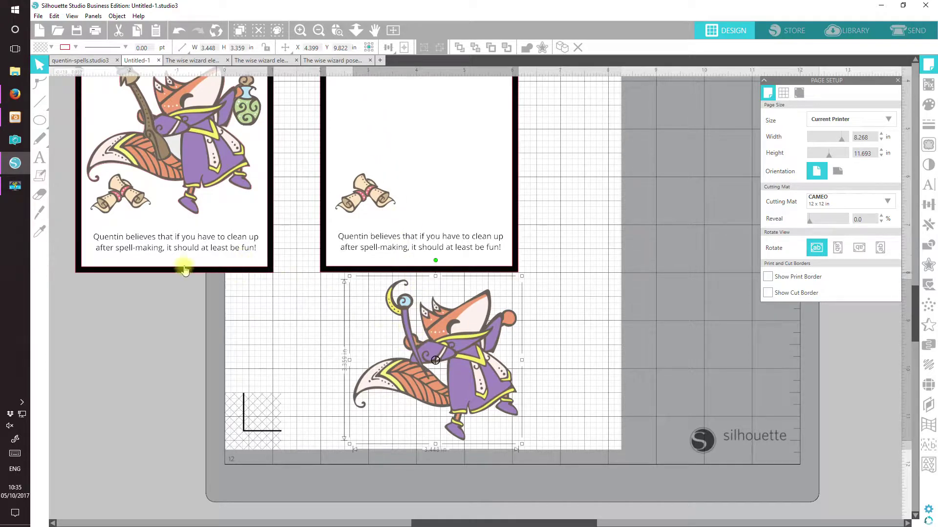
# - Zoom in and use the Eraser to remove the purple staff, orb and crescent moon from the fox
pyautogui.click(40, 195)
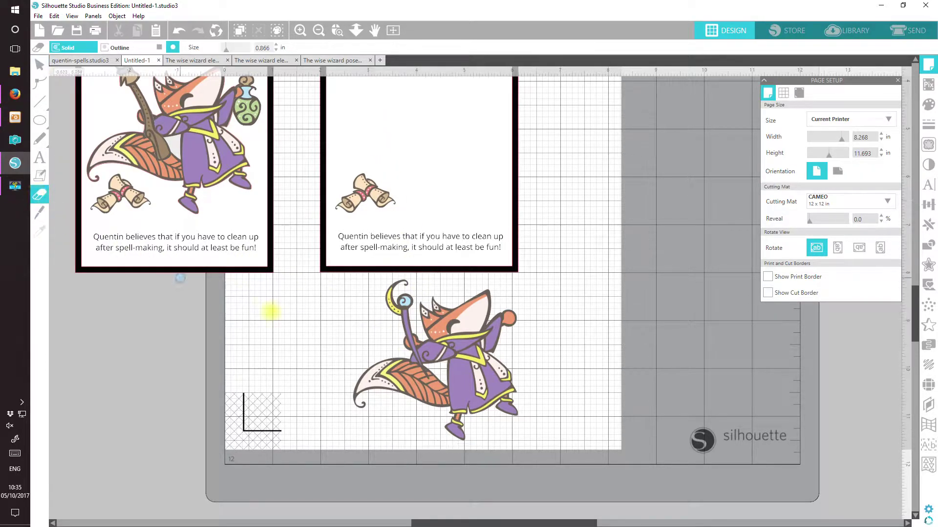
pyautogui.click(336, 30)
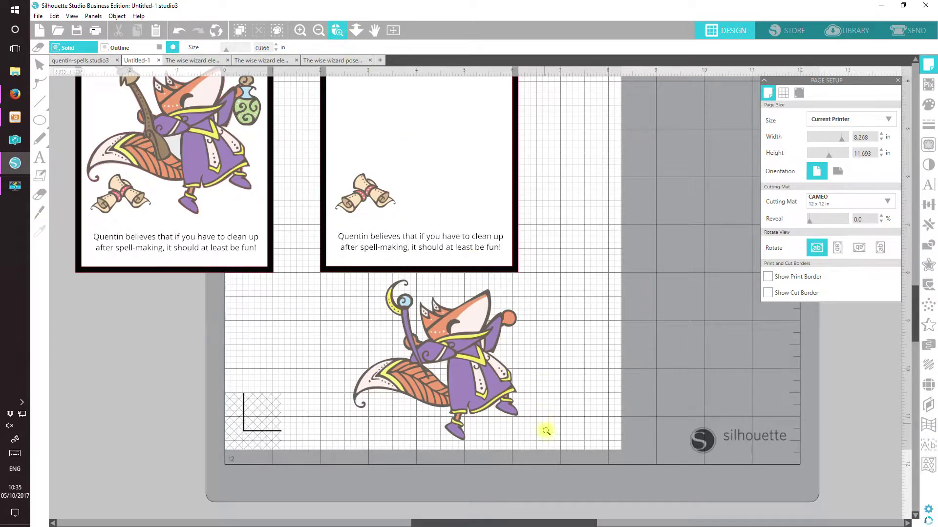
pyautogui.moveTo(543, 445); pyautogui.dragTo(364, 278)
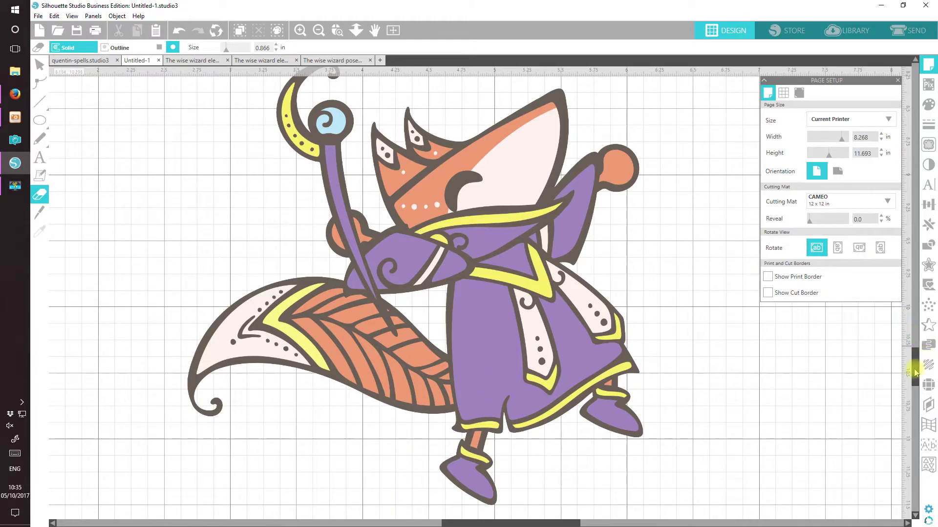
pyautogui.moveTo(915, 372); pyautogui.dragTo(916, 360)
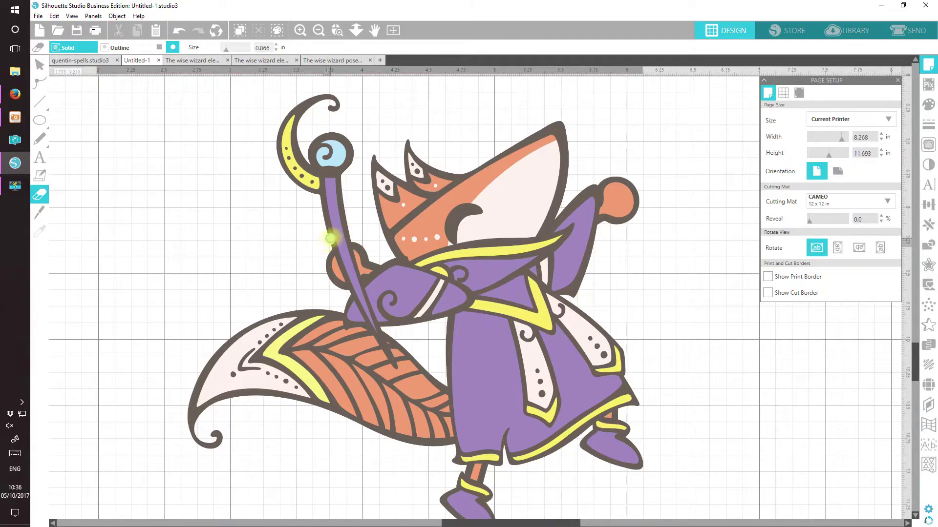
pyautogui.moveTo(331, 238); pyautogui.dragTo(344, 230)
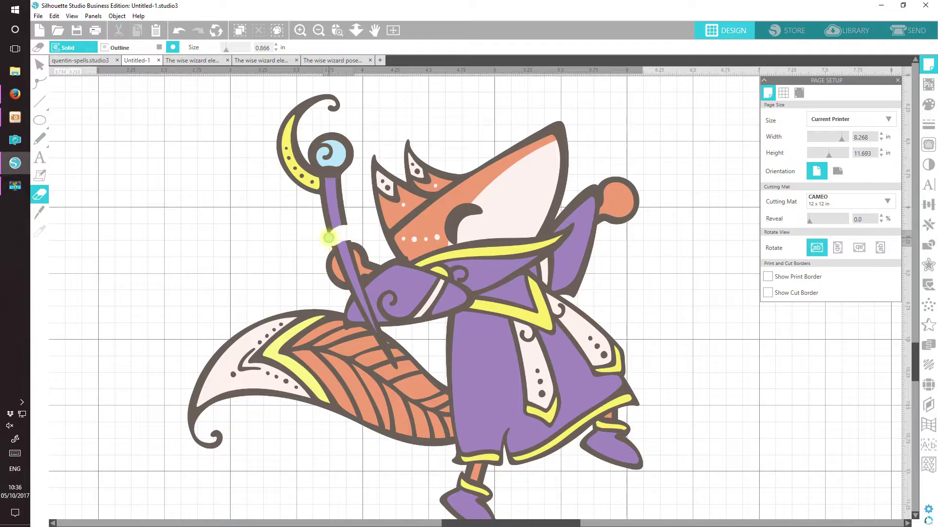
pyautogui.moveTo(329, 238)
pyautogui.mouseDown()
pyautogui.moveTo(307, 121)
pyautogui.moveTo(339, 224)
pyautogui.moveTo(326, 128)
pyautogui.moveTo(323, 169)
pyautogui.moveTo(335, 196)
pyautogui.moveTo(326, 129)
pyautogui.moveTo(329, 163)
pyautogui.moveTo(323, 157)
pyautogui.moveTo(347, 223)
pyautogui.moveTo(352, 155)
pyautogui.moveTo(342, 128)
pyautogui.moveTo(348, 177)
pyautogui.moveTo(337, 98)
pyautogui.moveTo(315, 101)
pyautogui.moveTo(286, 141)
pyautogui.moveTo(292, 188)
pyautogui.moveTo(281, 137)
pyautogui.moveTo(317, 81)
pyautogui.moveTo(338, 116)
pyautogui.moveTo(300, 100)
pyautogui.moveTo(286, 132)
pyautogui.moveTo(310, 196)
pyautogui.moveTo(325, 97)
pyautogui.moveTo(341, 206)
pyautogui.moveTo(328, 238)
pyautogui.moveTo(290, 122)
pyautogui.moveTo(287, 103)
pyautogui.moveTo(309, 163)
pyautogui.moveTo(300, 101)
pyautogui.moveTo(291, 153)
pyautogui.moveTo(304, 202)
pyautogui.moveTo(299, 160)
pyautogui.moveTo(276, 132)
pyautogui.moveTo(289, 188)
pyautogui.moveTo(272, 137)
pyautogui.moveTo(278, 168)
pyautogui.mouseUp()
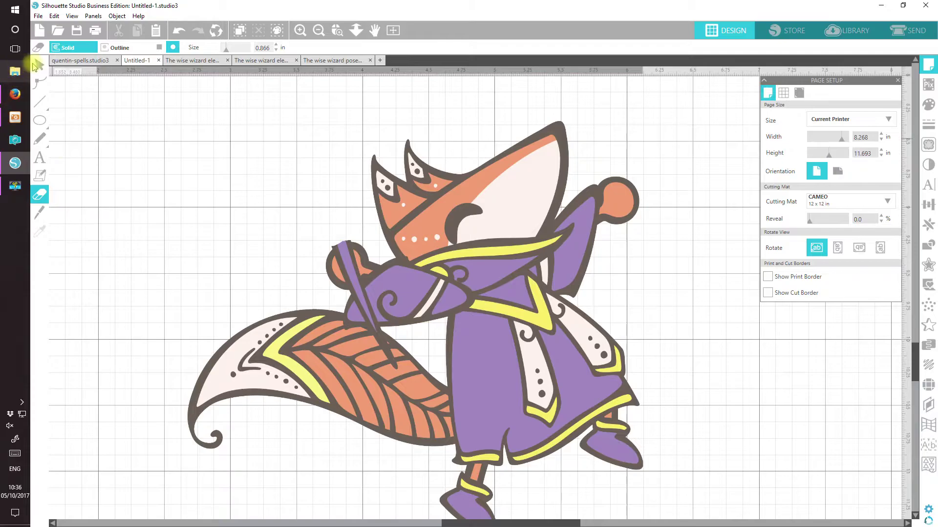
# - Zoom back out and position the staff-free fox inside the right-hand card
pyautogui.click(38, 65)
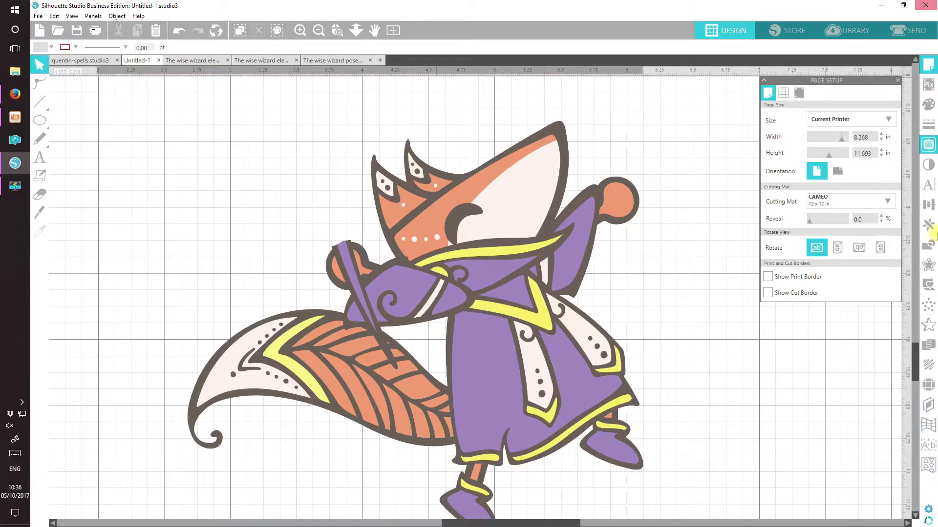
pyautogui.click(300, 30)
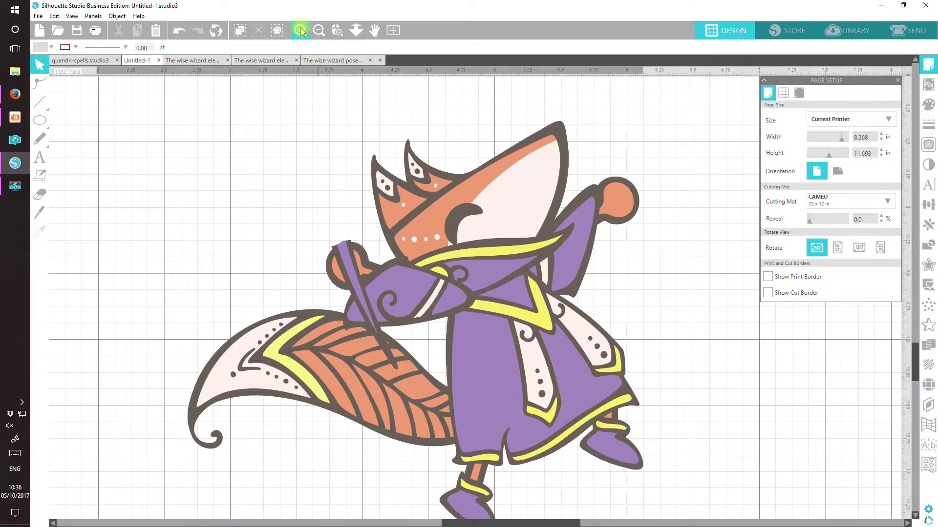
pyautogui.click(318, 31)
pyautogui.click(318, 31)
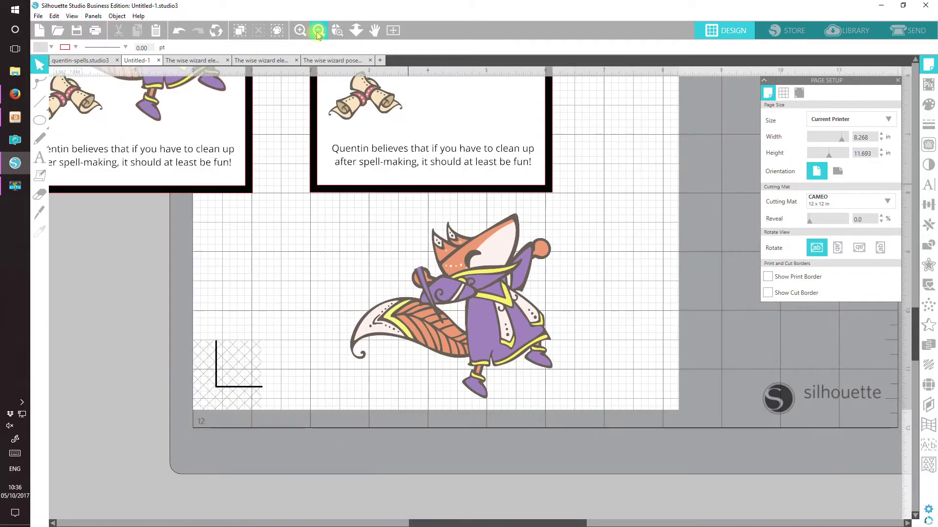
pyautogui.click(319, 30)
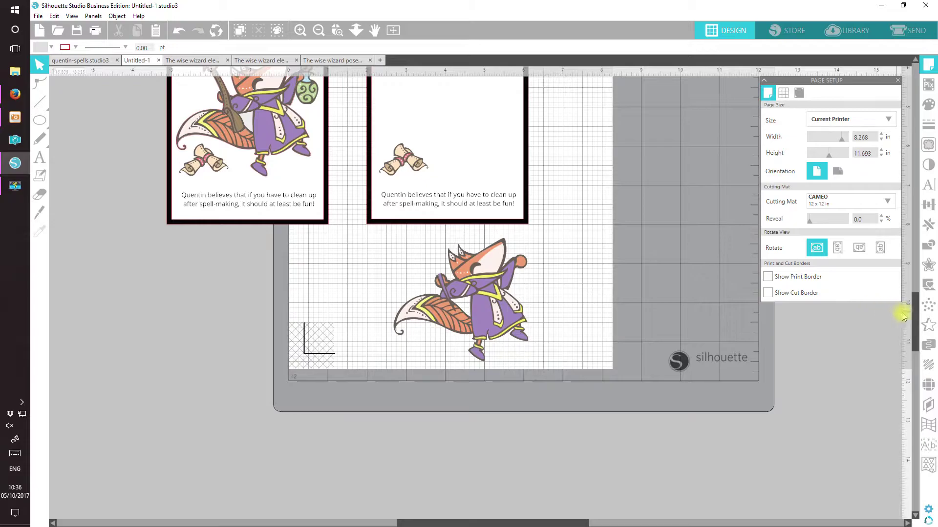
pyautogui.moveTo(917, 309); pyautogui.dragTo(919, 282)
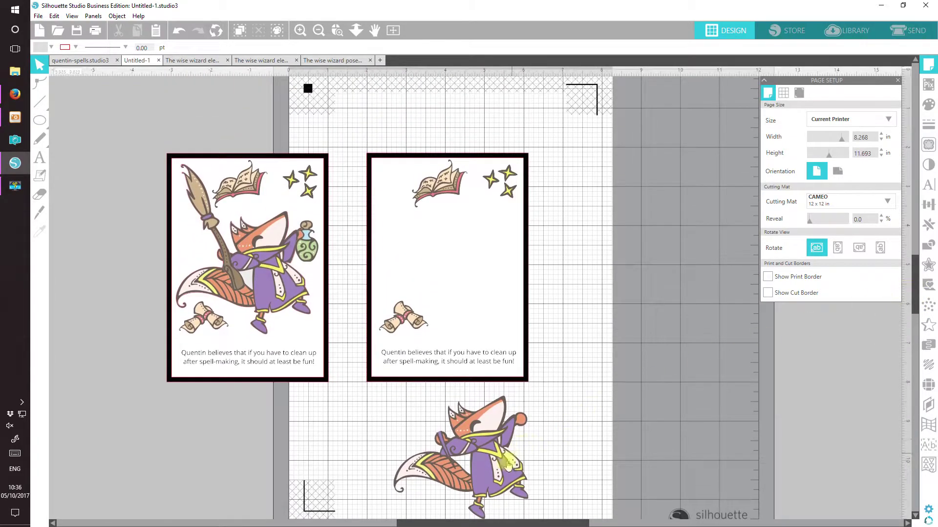
pyautogui.moveTo(497, 458); pyautogui.dragTo(484, 289)
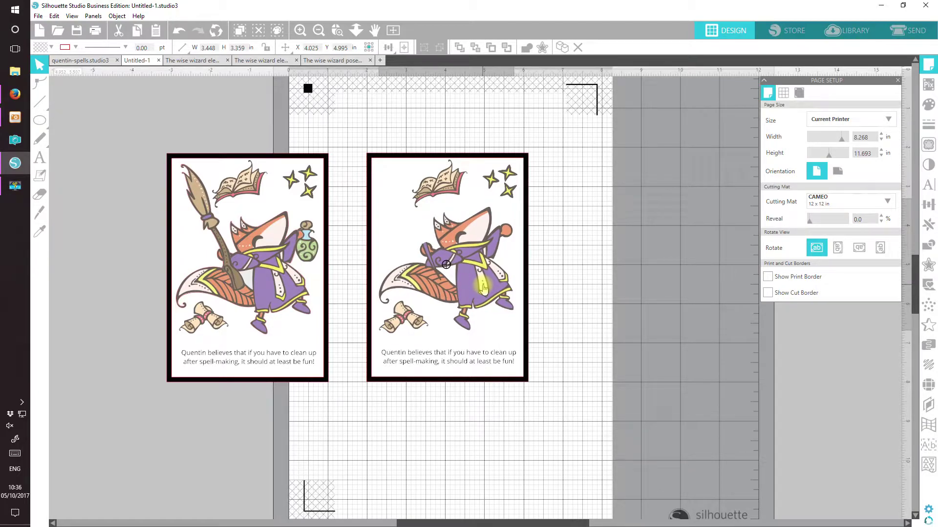
pyautogui.moveTo(483, 289); pyautogui.dragTo(481, 292)
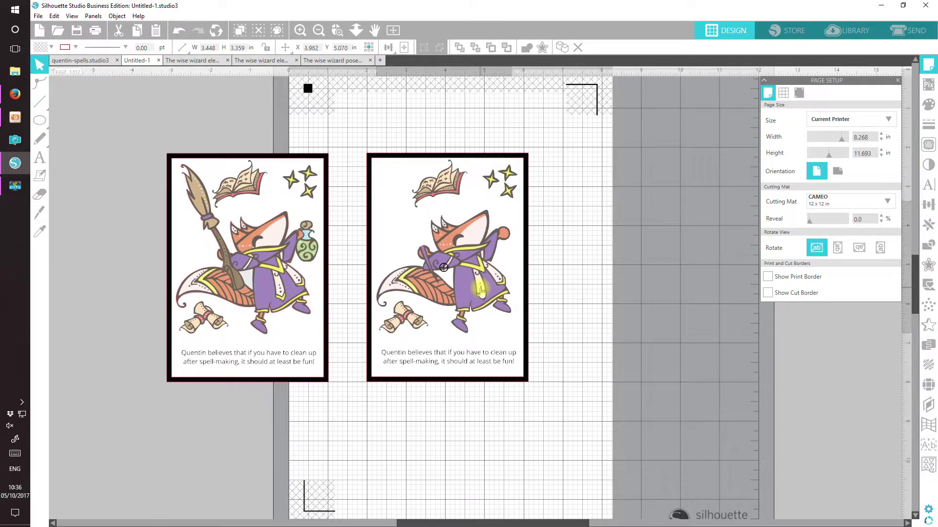
pyautogui.click(516, 518)
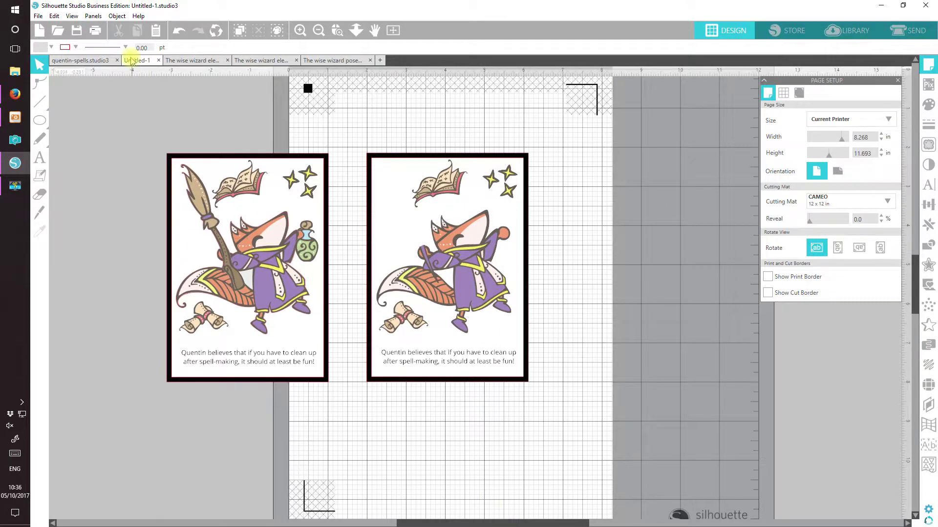
# - In the element 17 document, shrink the potion bottle to about 1.76 in wide
pyautogui.click(220, 59)
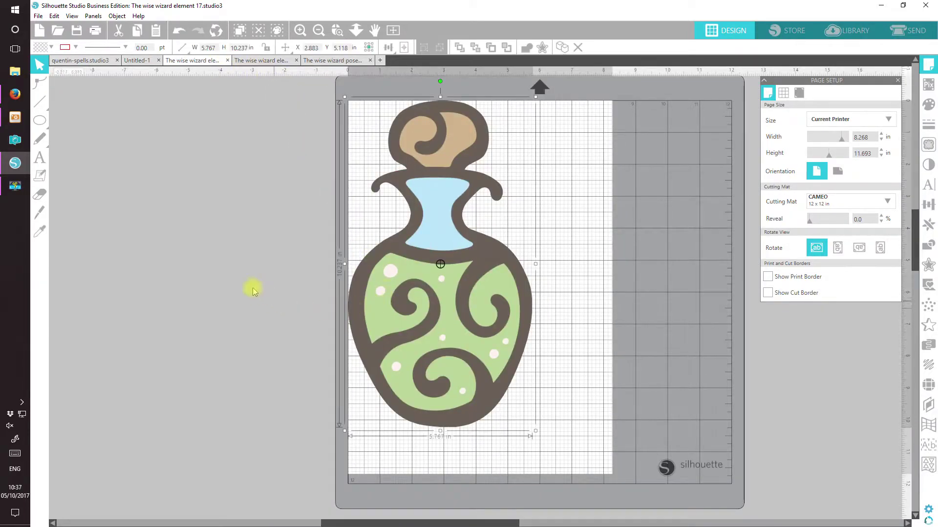
pyautogui.click(427, 136)
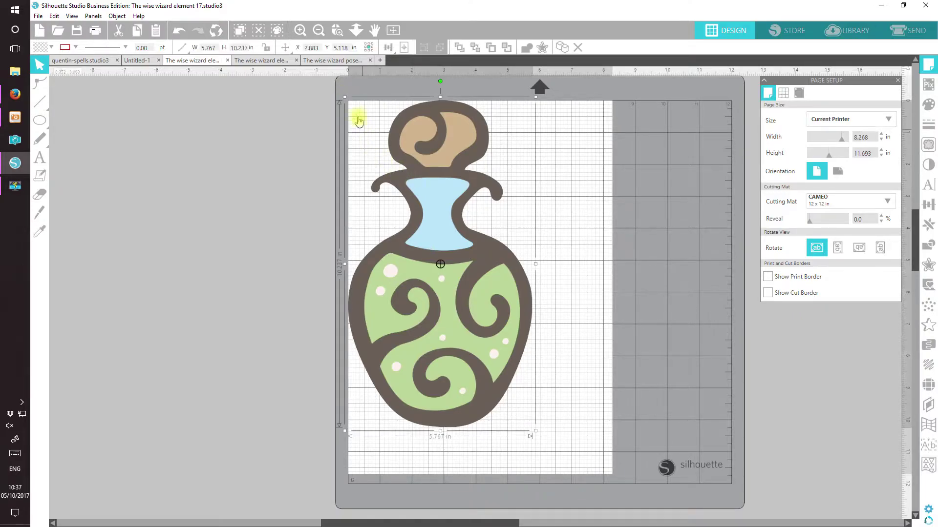
pyautogui.moveTo(344, 97); pyautogui.dragTo(471, 325)
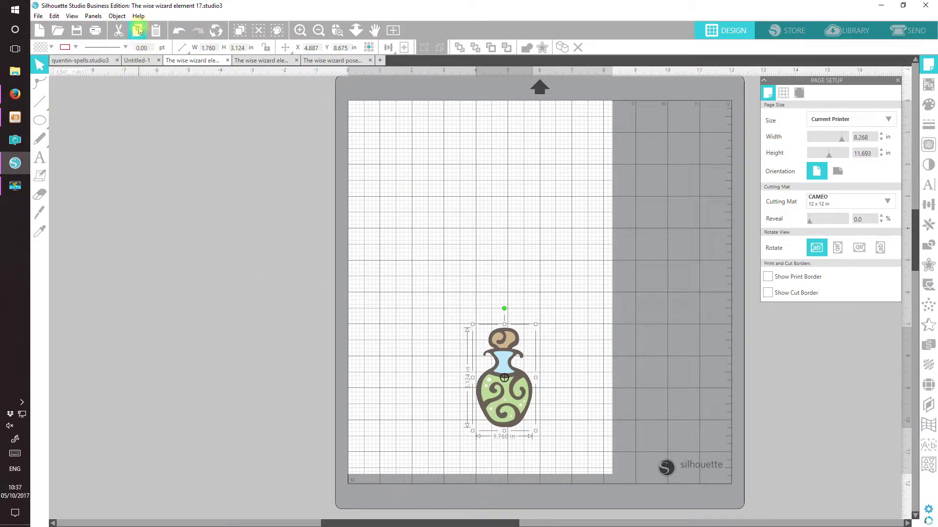
# - Paste the bottle into Untitled-1, sized about 0.56 × 0.99 in, in the fox's raised paw
pyautogui.click(145, 61)
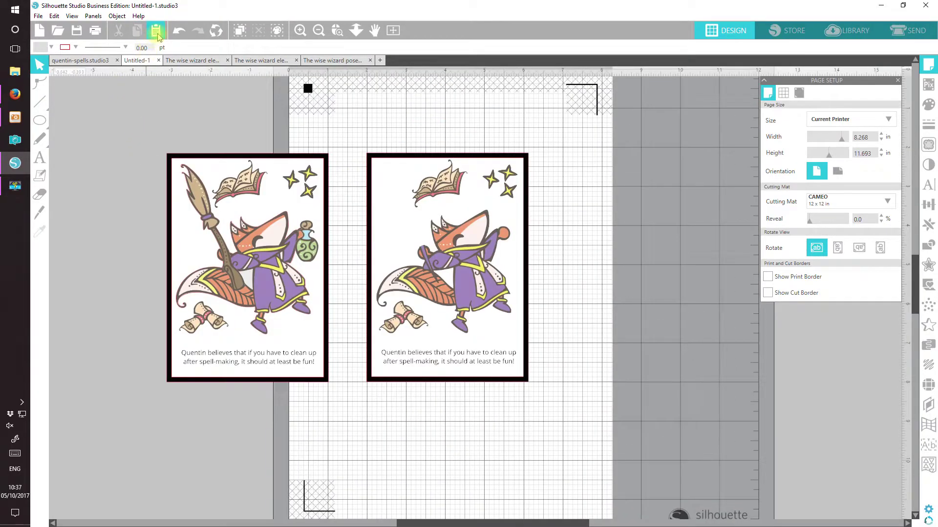
pyautogui.click(157, 32)
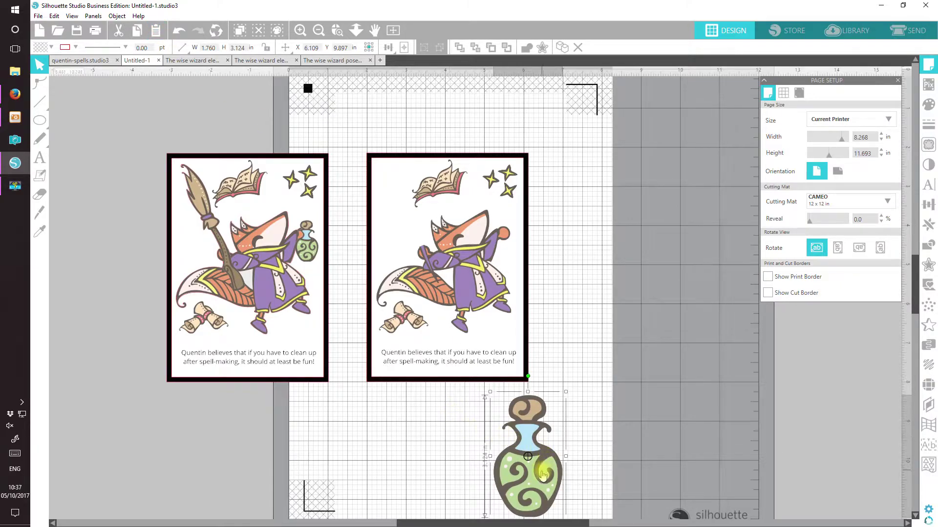
pyautogui.moveTo(543, 475); pyautogui.dragTo(472, 303)
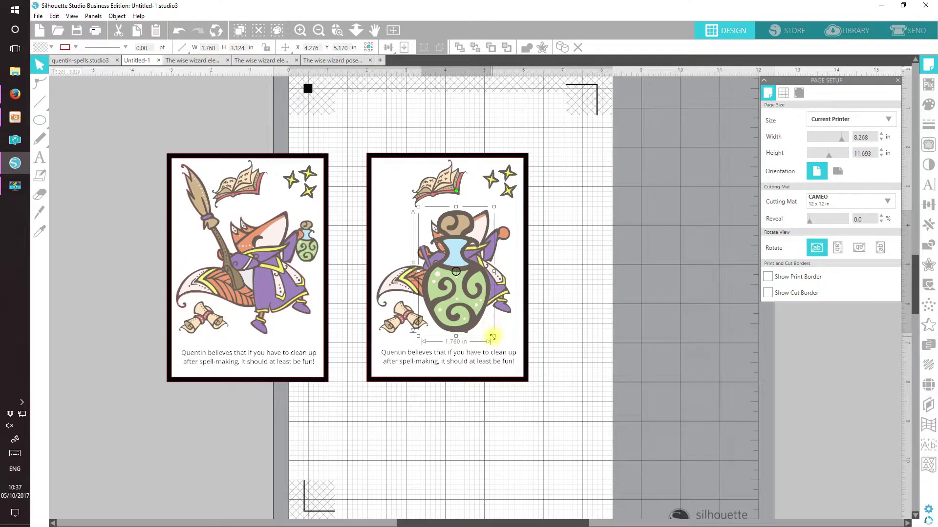
pyautogui.moveTo(492, 337); pyautogui.dragTo(510, 254)
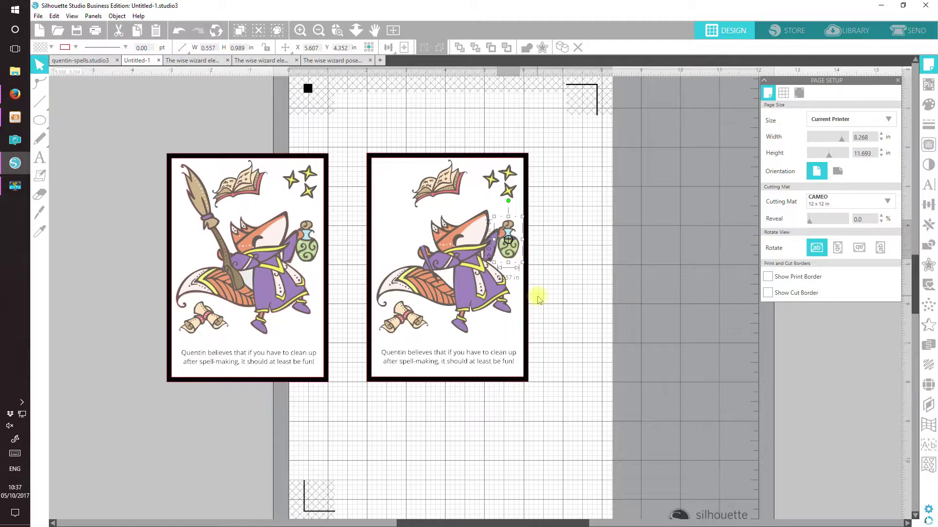
pyautogui.click(531, 315)
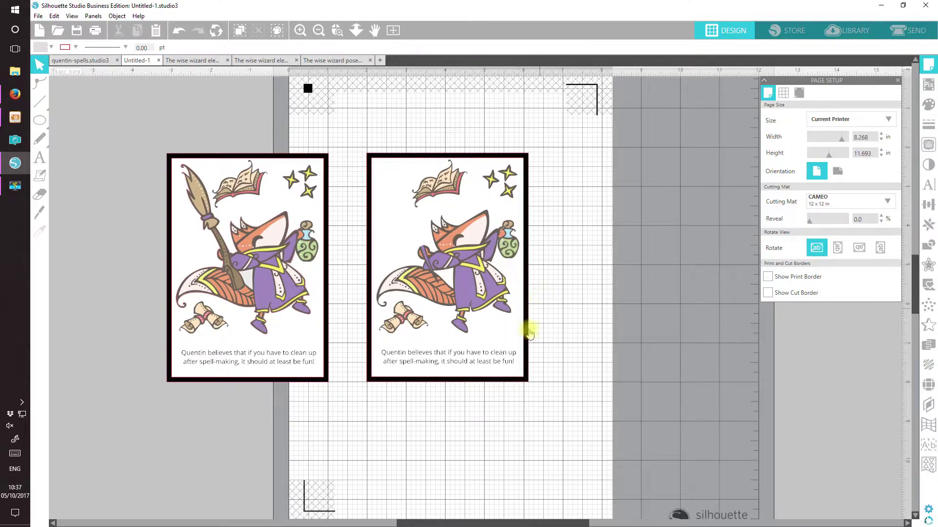
# - Shrink the broom to about 5.6 in wide and paste it into the card layout
pyautogui.click(253, 60)
pyautogui.click(488, 291)
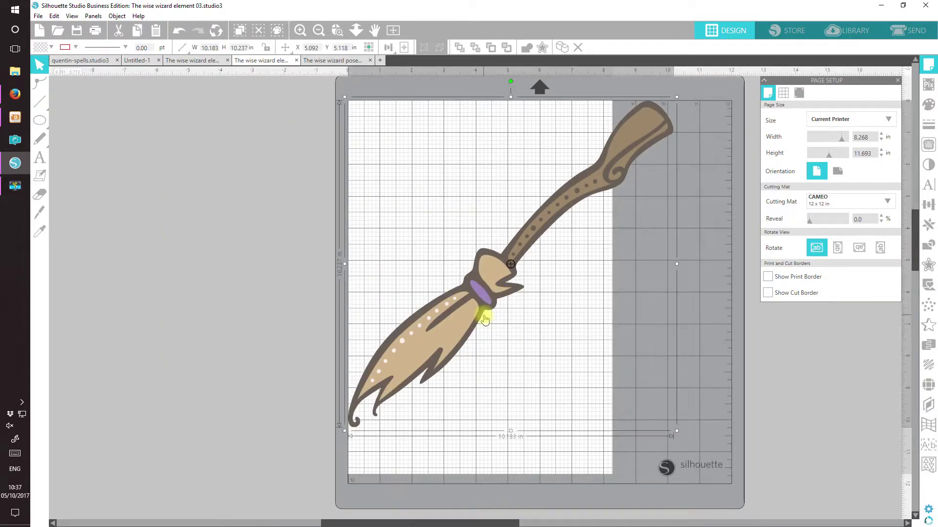
pyautogui.moveTo(344, 98); pyautogui.dragTo(489, 244)
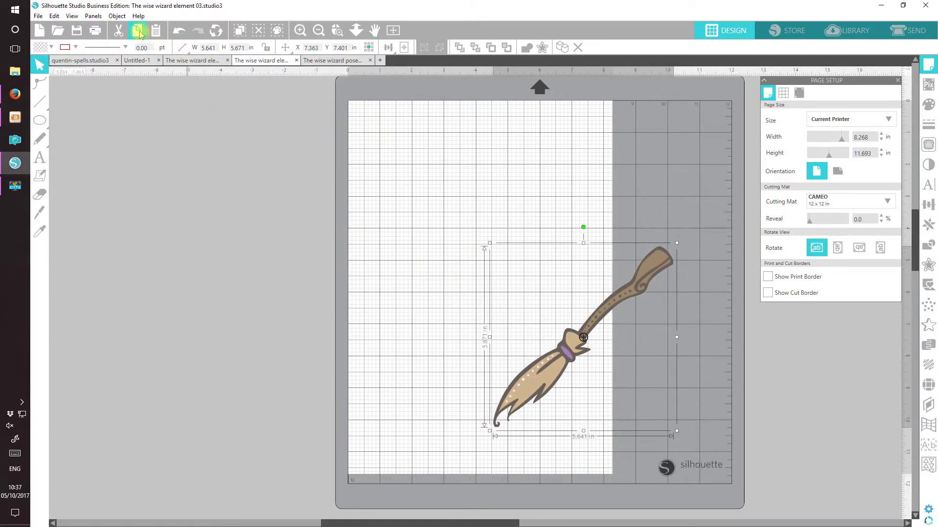
pyautogui.click(137, 60)
pyautogui.click(156, 30)
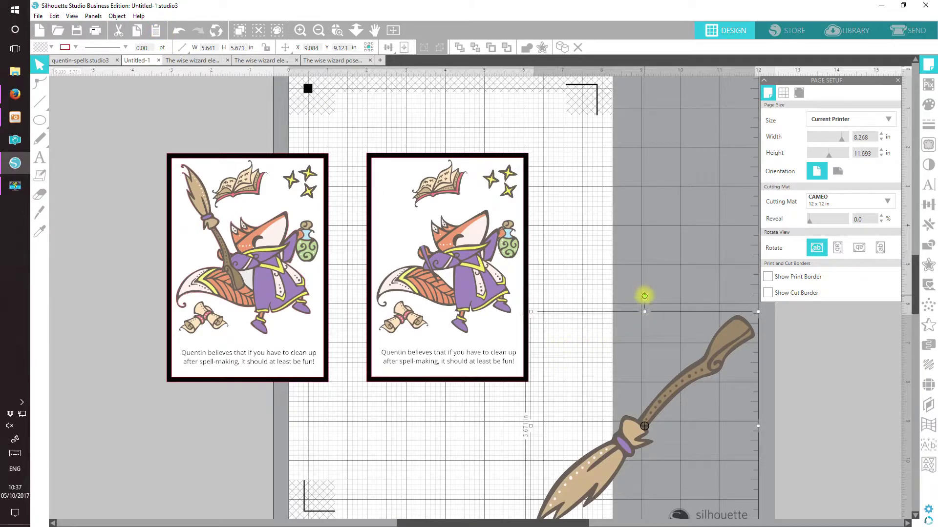
# - Rotate the broom so its bristles point down-right and move it onto the cards
pyautogui.moveTo(645, 296); pyautogui.dragTo(755, 475)
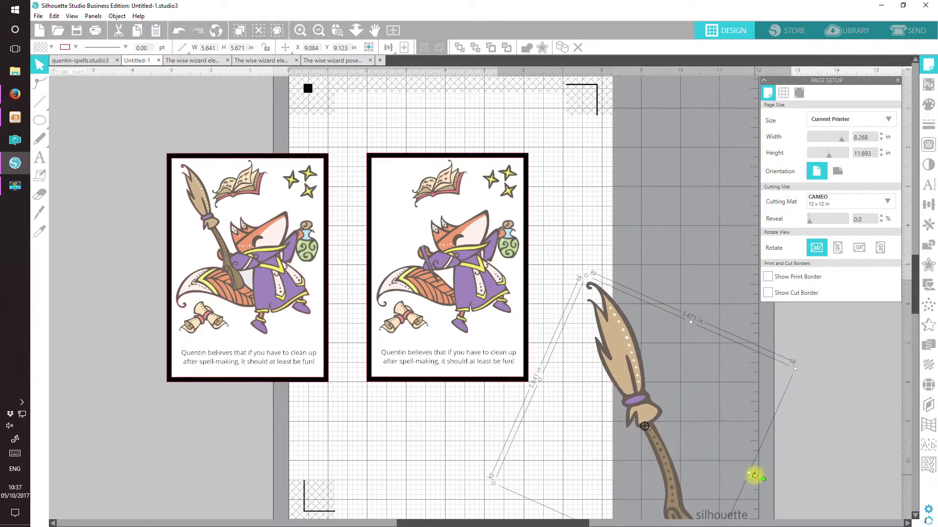
pyautogui.moveTo(618, 381); pyautogui.dragTo(328, 199)
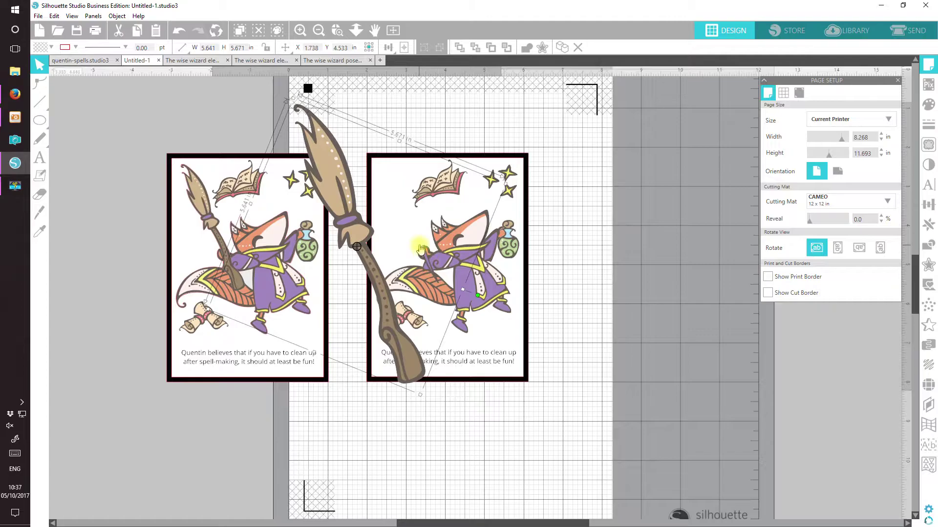
pyautogui.moveTo(399, 338); pyautogui.dragTo(433, 303)
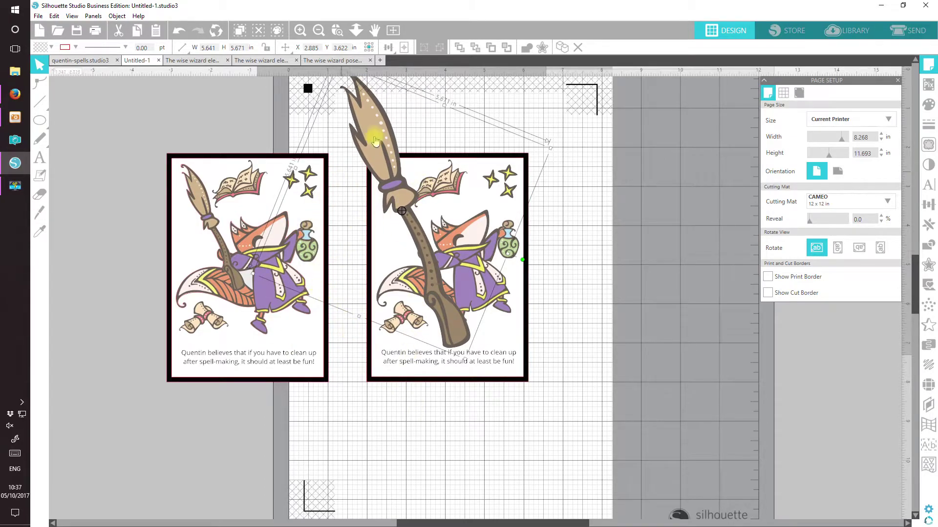
pyautogui.scroll(2, 912, 296)
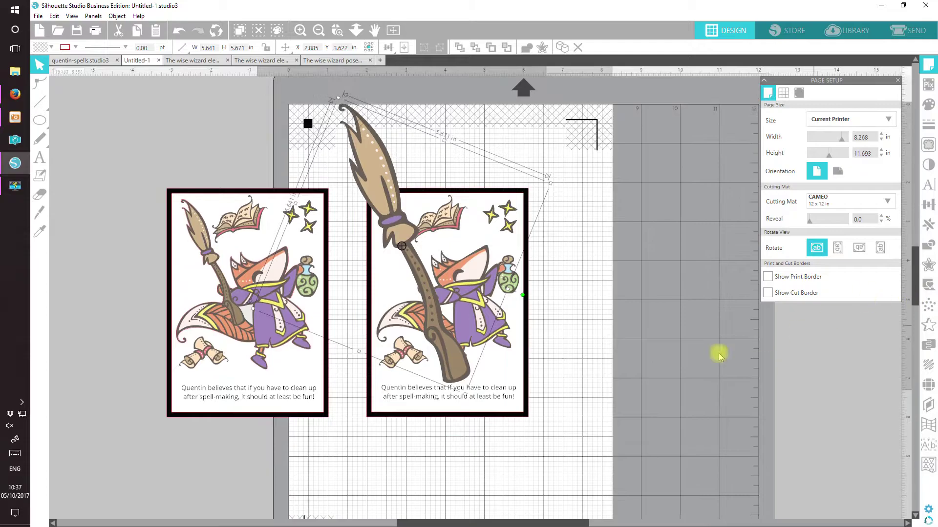
# - Shrink the broom to about 2.8 in and fit it into the fox's hand on the right card
pyautogui.moveTo(339, 99); pyautogui.dragTo(390, 252)
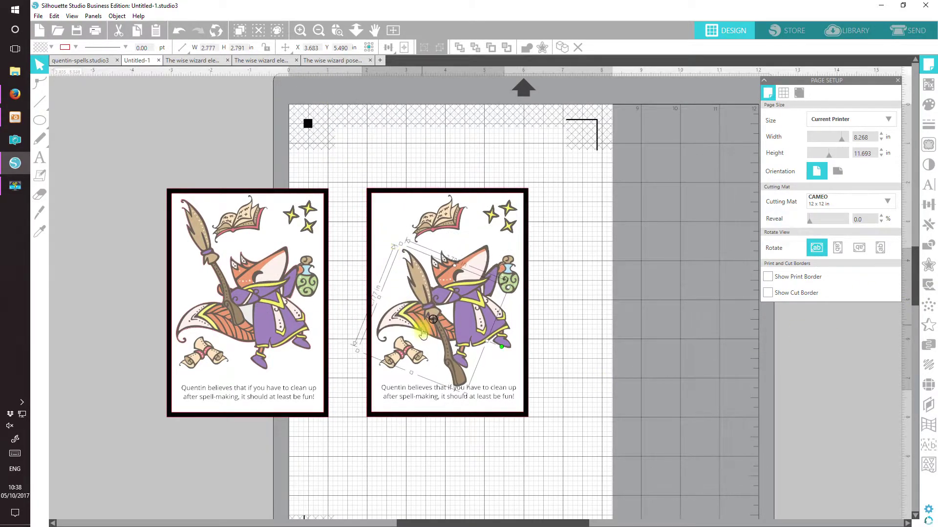
pyautogui.moveTo(419, 295); pyautogui.dragTo(402, 248)
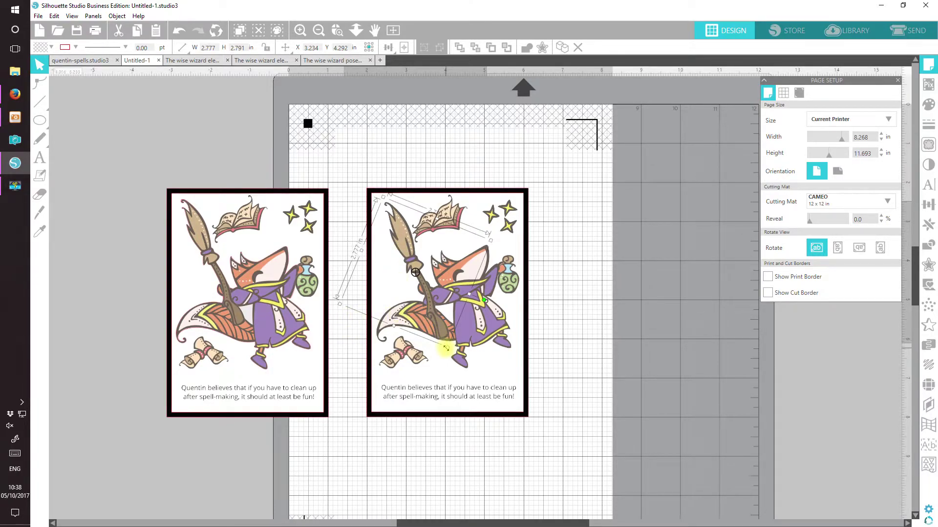
pyautogui.moveTo(447, 349); pyautogui.dragTo(444, 334)
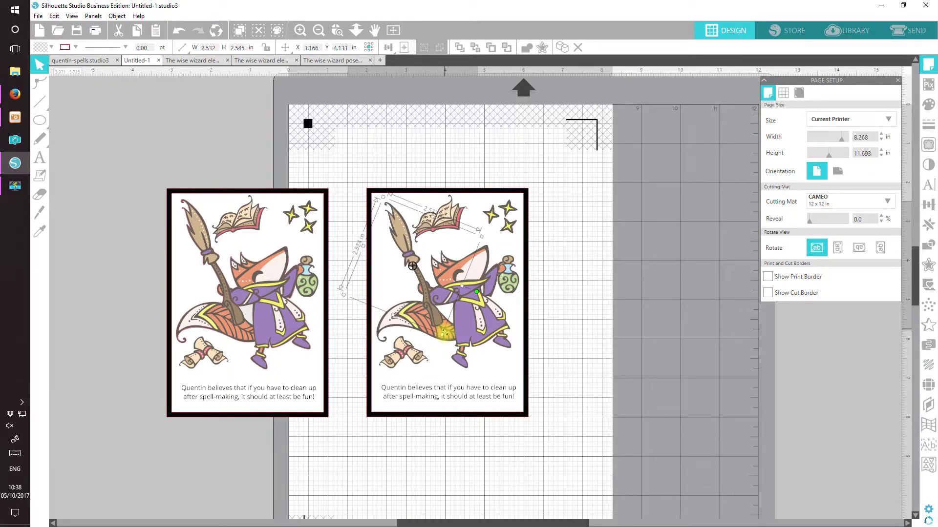
pyautogui.moveTo(444, 332); pyautogui.dragTo(444, 328)
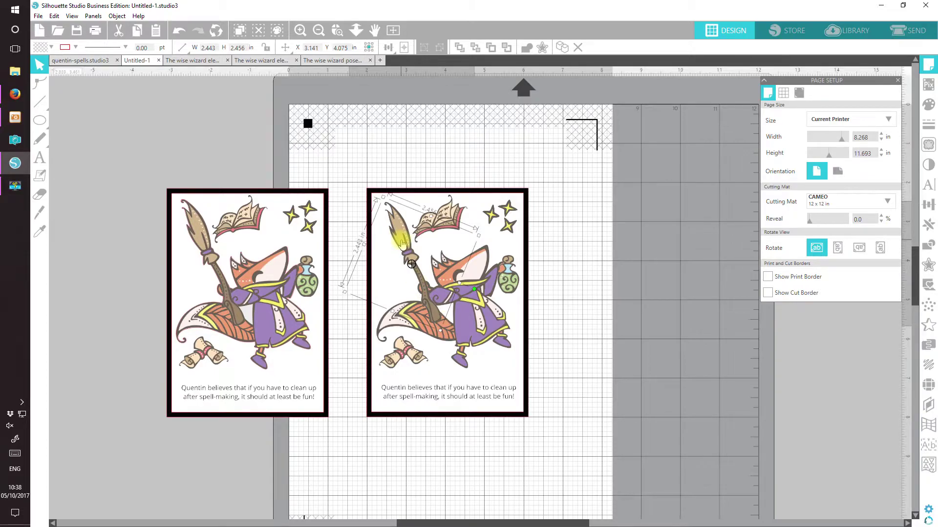
pyautogui.moveTo(402, 243); pyautogui.dragTo(402, 245)
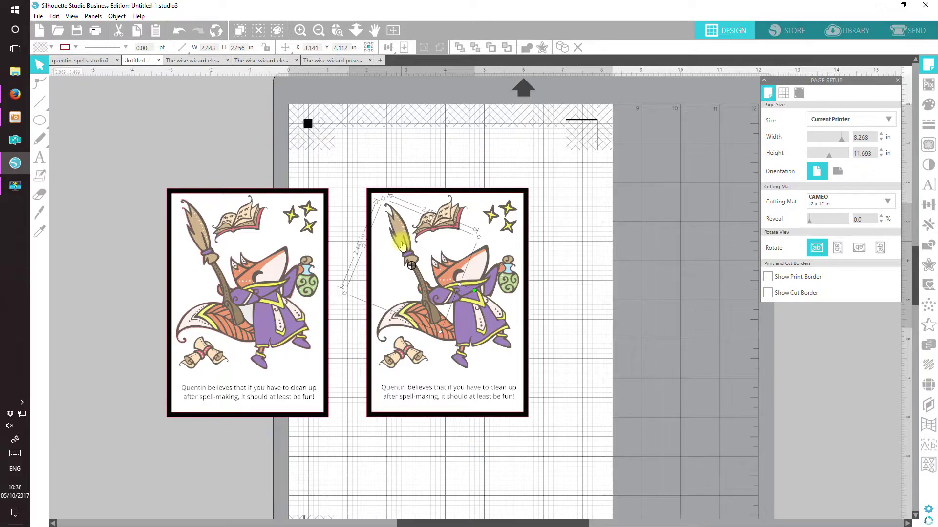
pyautogui.click(340, 473)
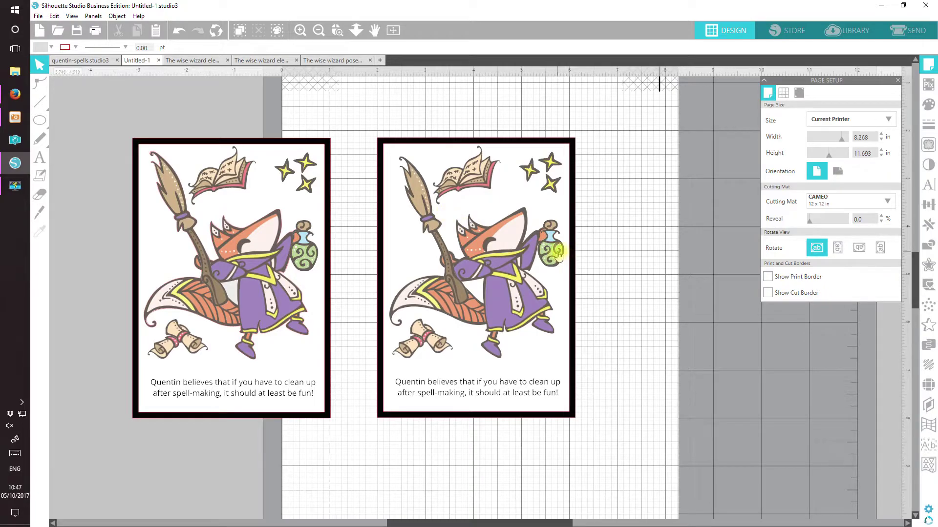
# - Group the fox with its broom and potion, and place a 4.341 × 4.230 in copy below the cards
pyautogui.click(490, 251)
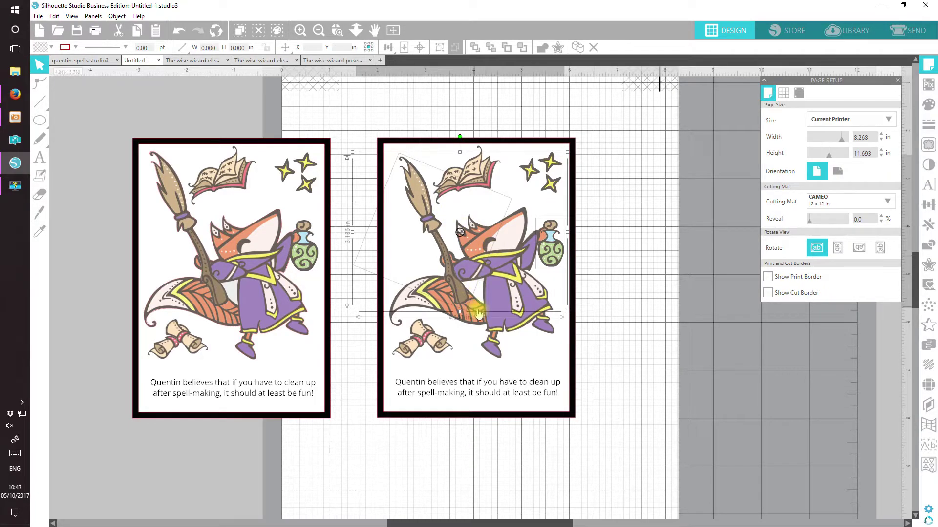
pyautogui.moveTo(478, 314); pyautogui.dragTo(492, 364)
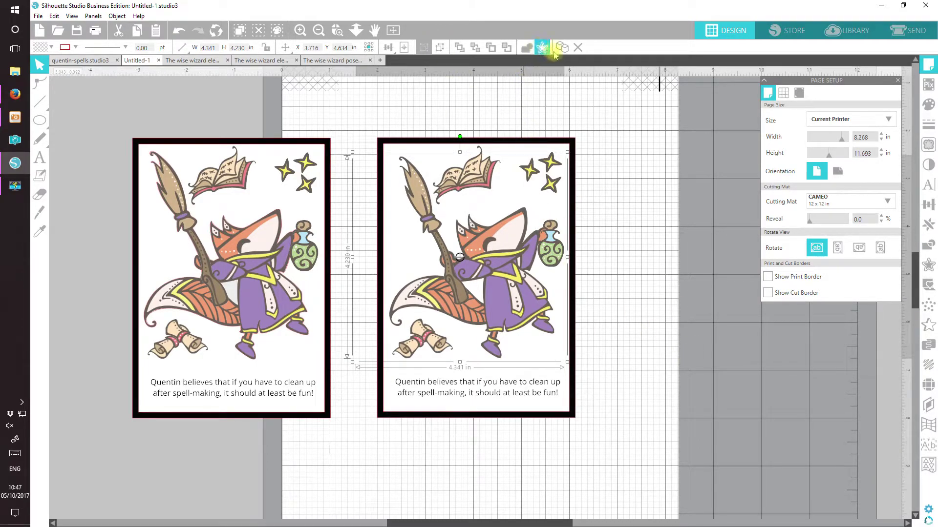
pyautogui.moveTo(511, 272); pyautogui.dragTo(522, 411)
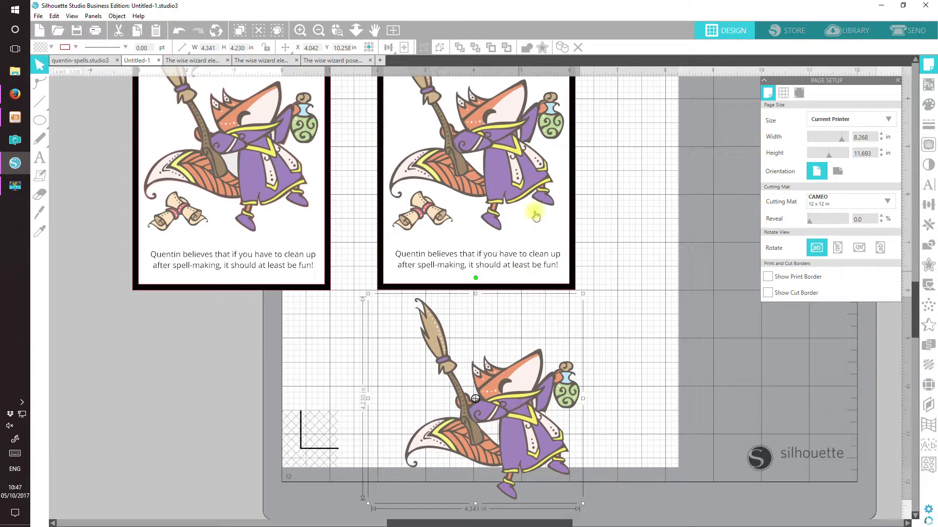
# - Dock the Trace panel and mark a trace area around the lower wizard copy
pyautogui.click(928, 145)
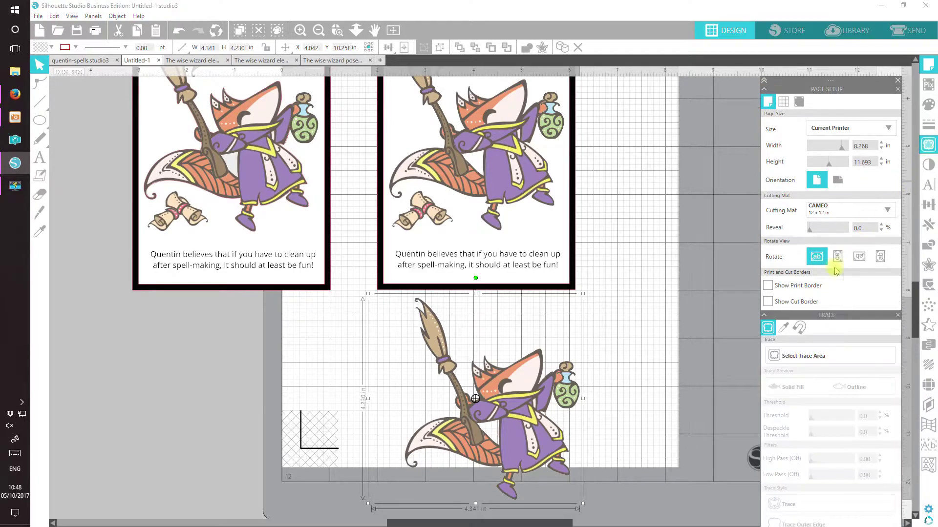
pyautogui.moveTo(816, 318)
pyautogui.mouseDown()
pyautogui.moveTo(699, 156)
pyautogui.moveTo(676, 93)
pyautogui.mouseUp()
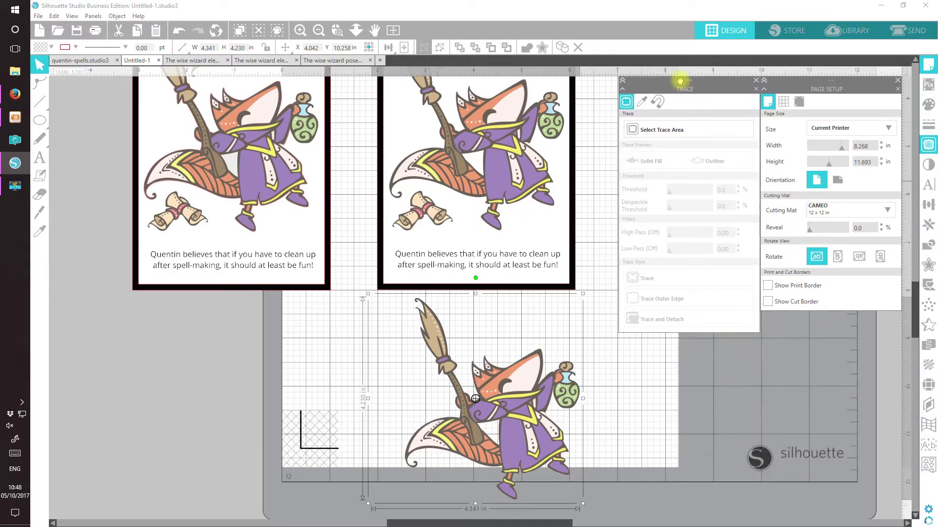
pyautogui.click(686, 129)
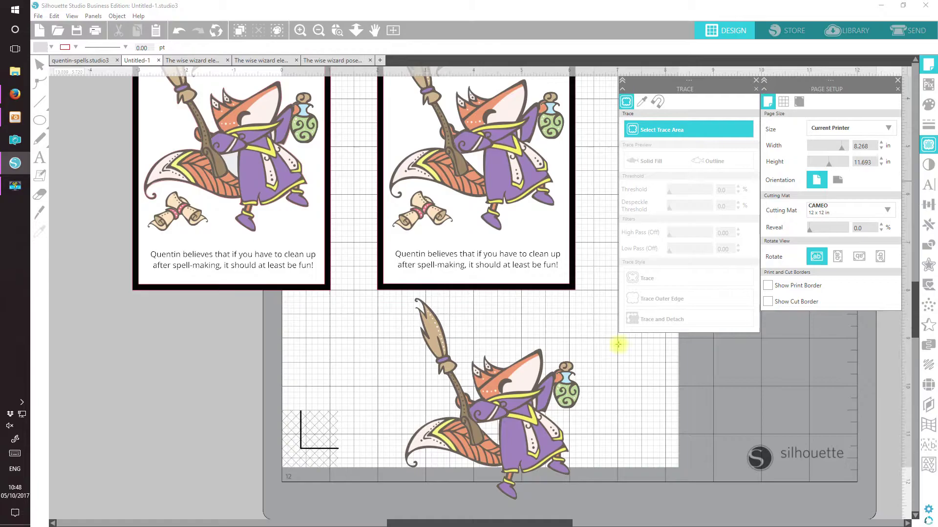
pyautogui.moveTo(622, 508)
pyautogui.mouseDown()
pyautogui.moveTo(370, 392)
pyautogui.moveTo(370, 291)
pyautogui.mouseUp()
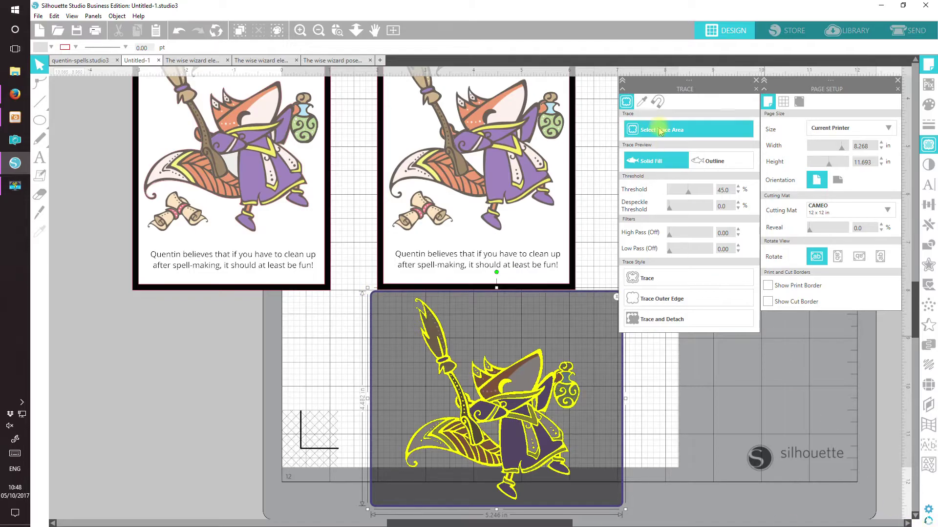
# - Raise the trace threshold to 98% and trace the solid silhouette cut line
pyautogui.click(708, 191)
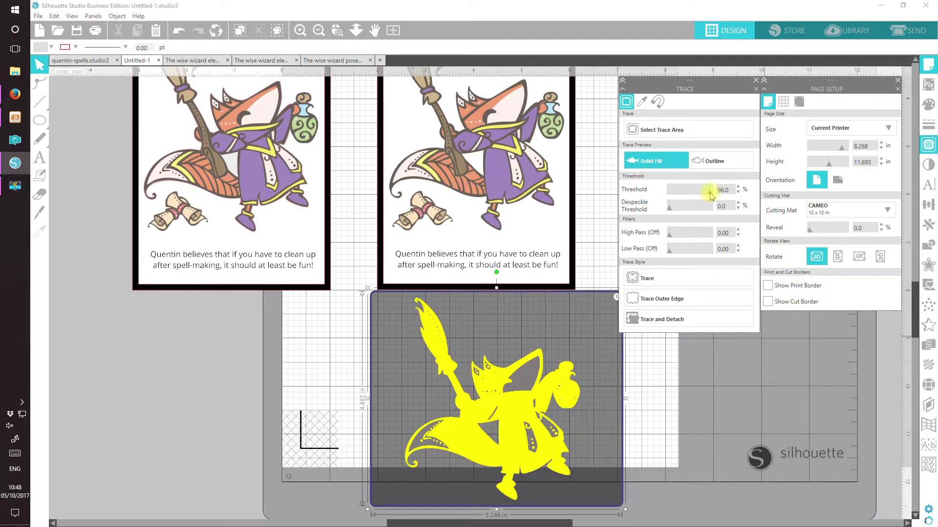
pyautogui.moveTo(711, 195); pyautogui.dragTo(710, 194)
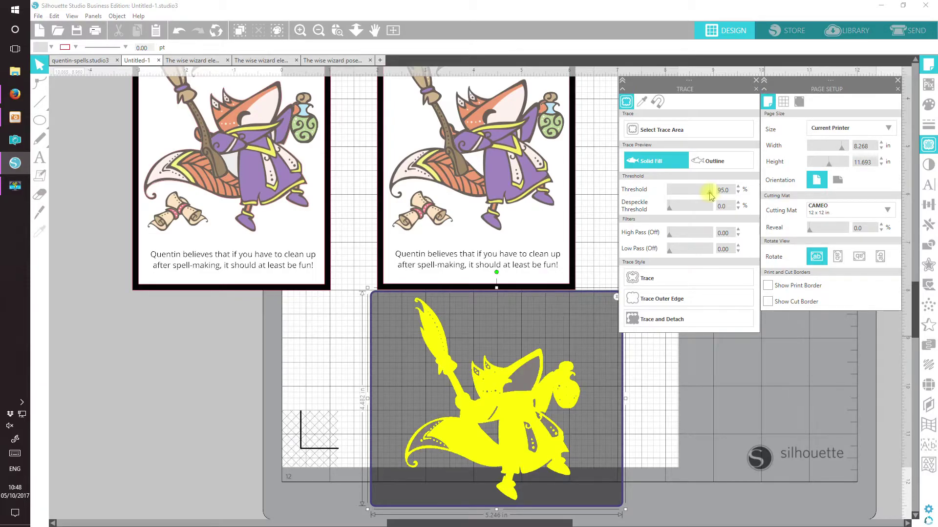
pyautogui.click(738, 187)
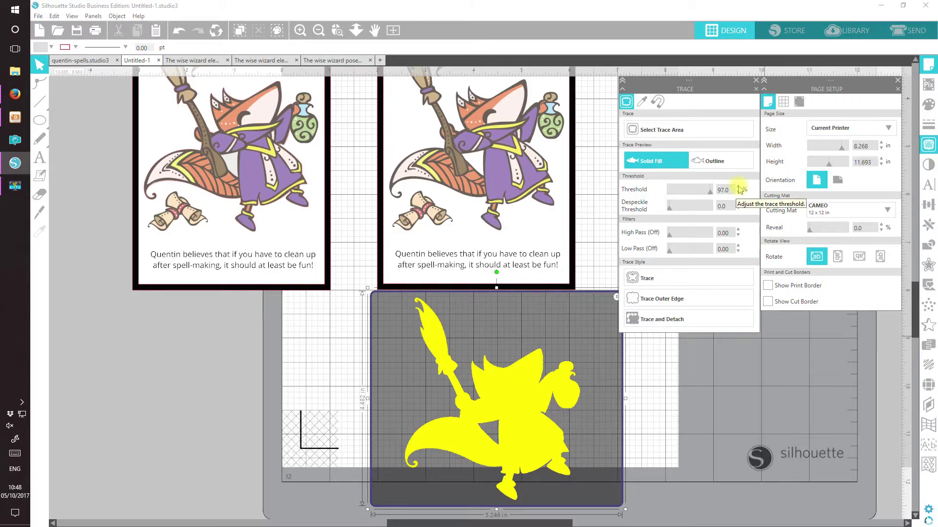
pyautogui.click(738, 188)
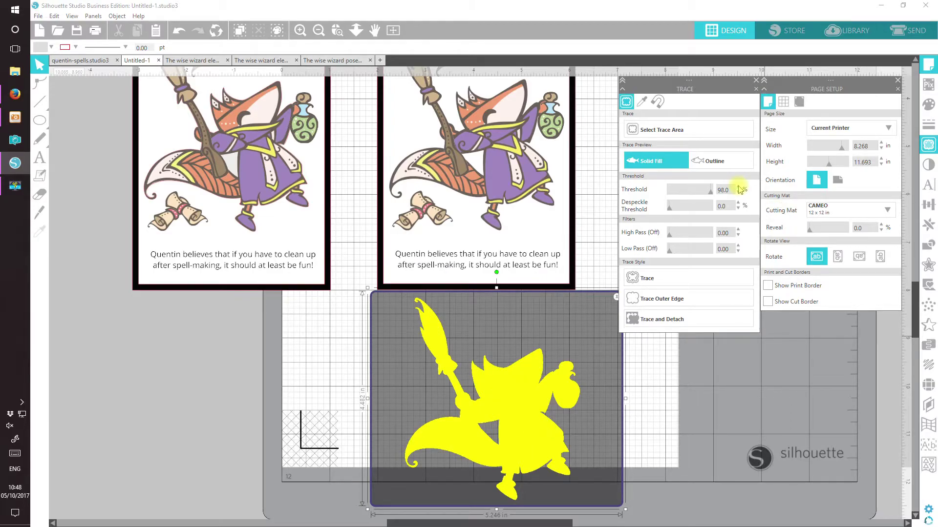
pyautogui.click(649, 280)
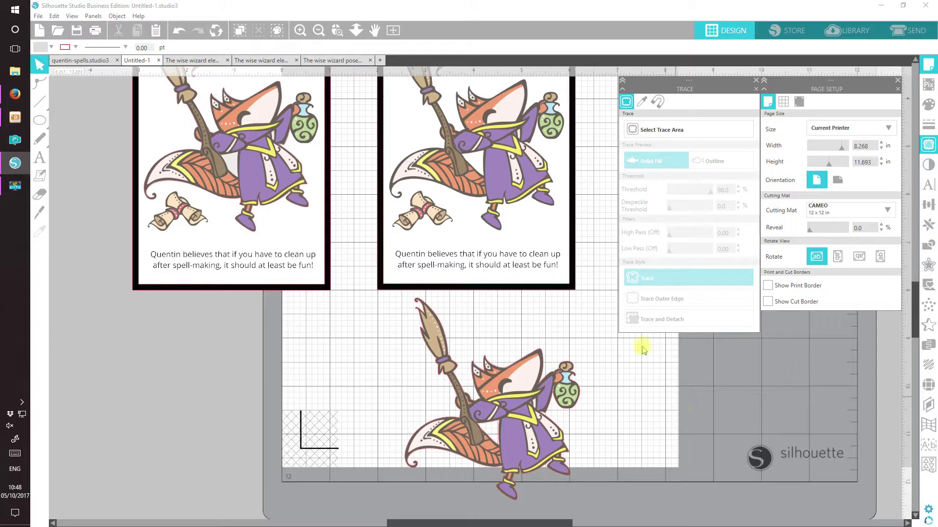
# - Close the Trace panel, zoom in close on the wizard's head, and select the traced outline
pyautogui.click(337, 31)
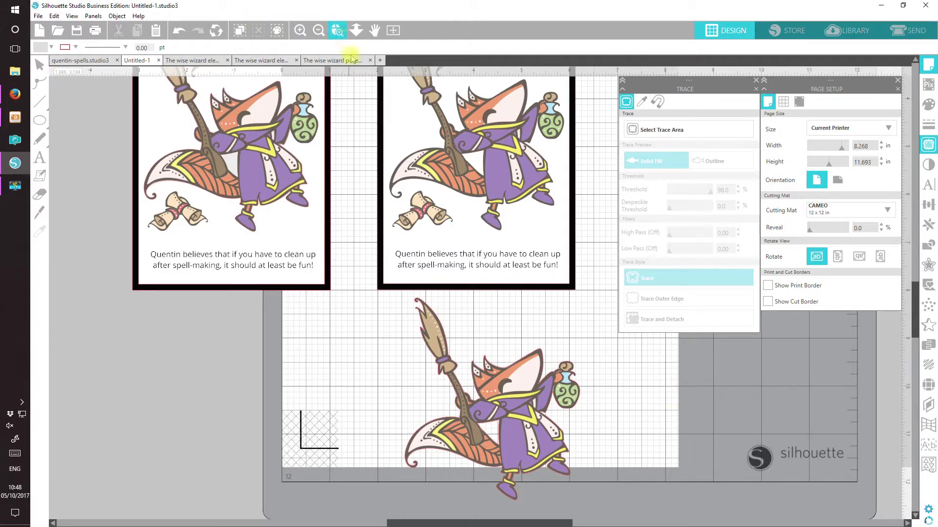
pyautogui.moveTo(592, 489); pyautogui.dragTo(389, 267)
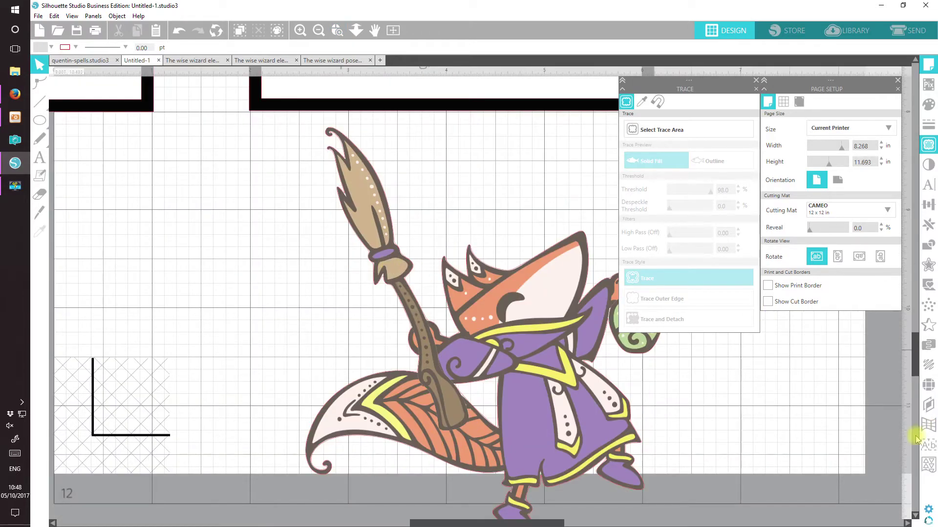
pyautogui.click(303, 31)
pyautogui.click(302, 30)
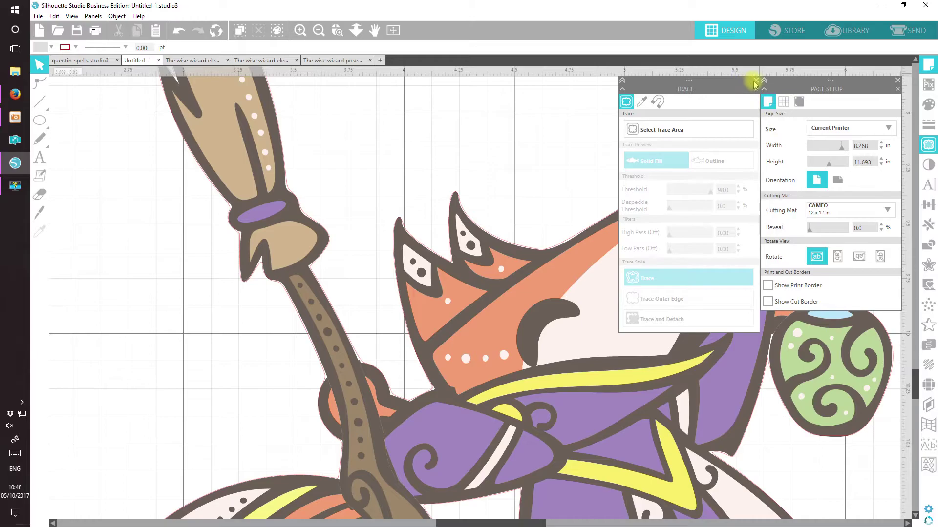
pyautogui.click(755, 81)
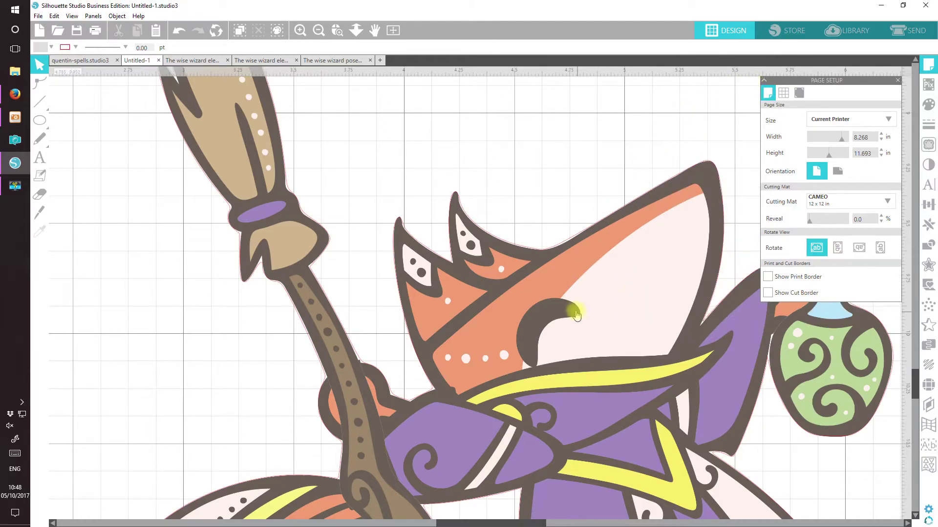
pyautogui.click(301, 30)
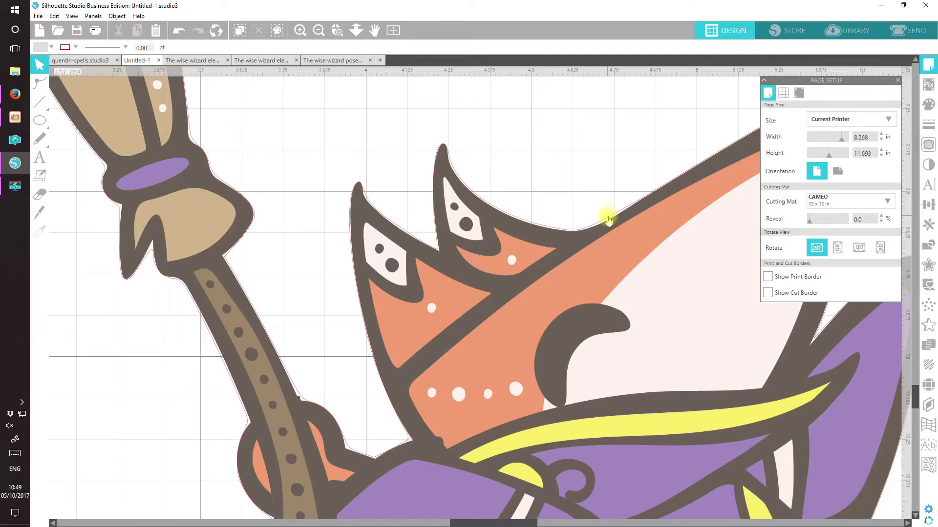
pyautogui.click(608, 221)
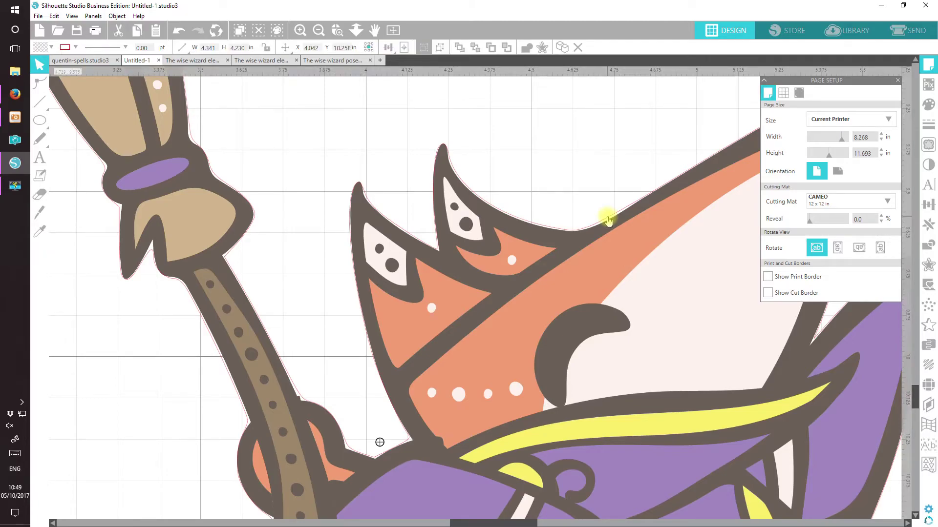
# - Inspect the traced outline's points, then return to the Select tool and close Point Editing
pyautogui.doubleClick(608, 221)
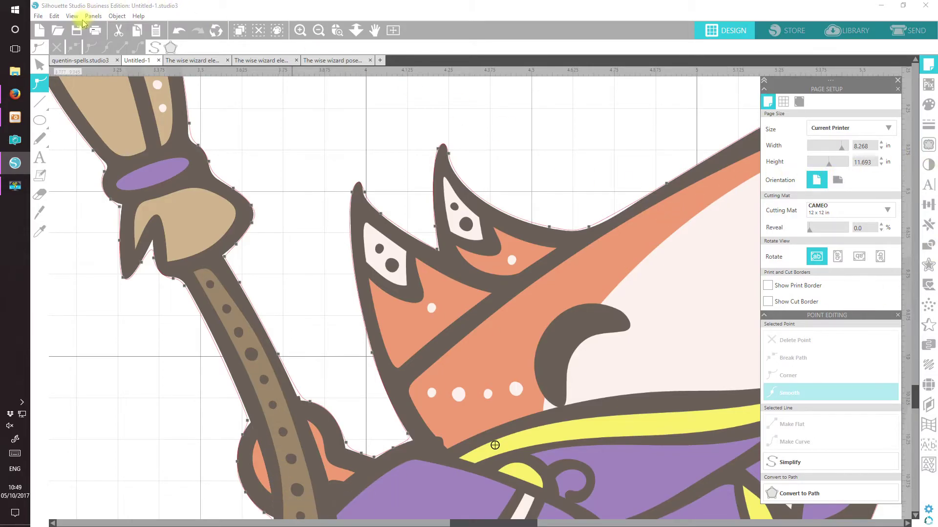
pyautogui.click(45, 64)
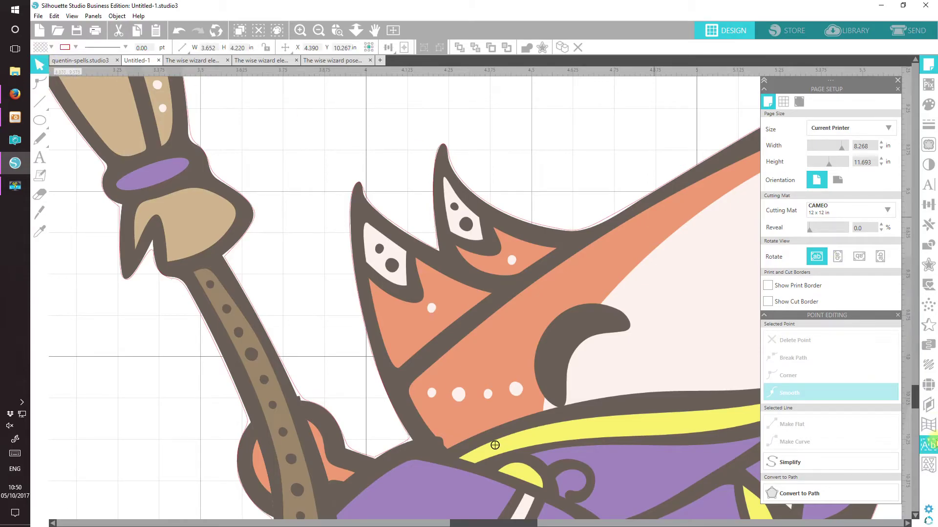
pyautogui.click(899, 316)
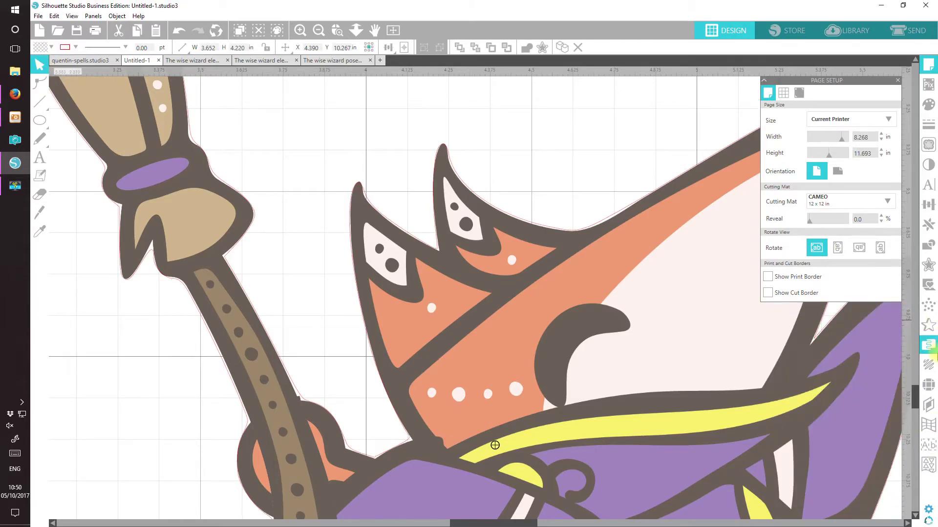
# - Fill the traced silhouette light grey at 20% transparency
pyautogui.click(929, 105)
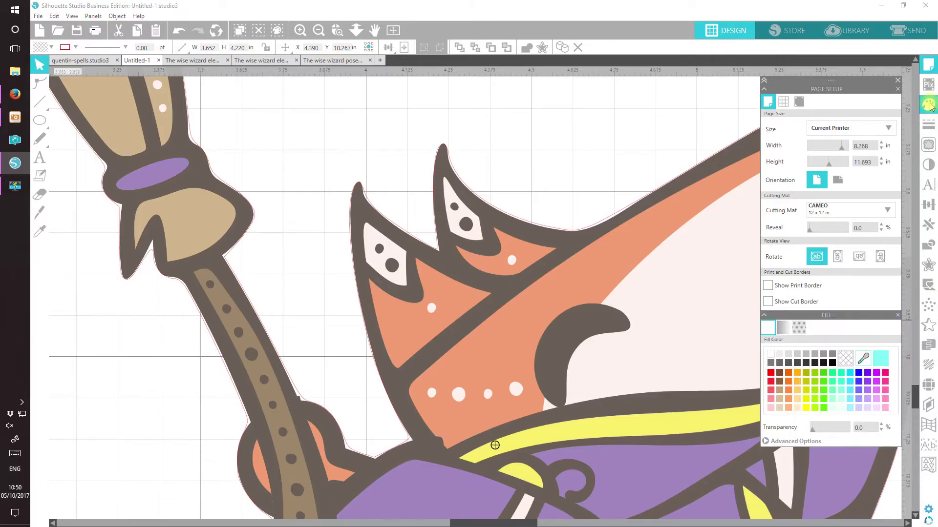
pyautogui.click(779, 355)
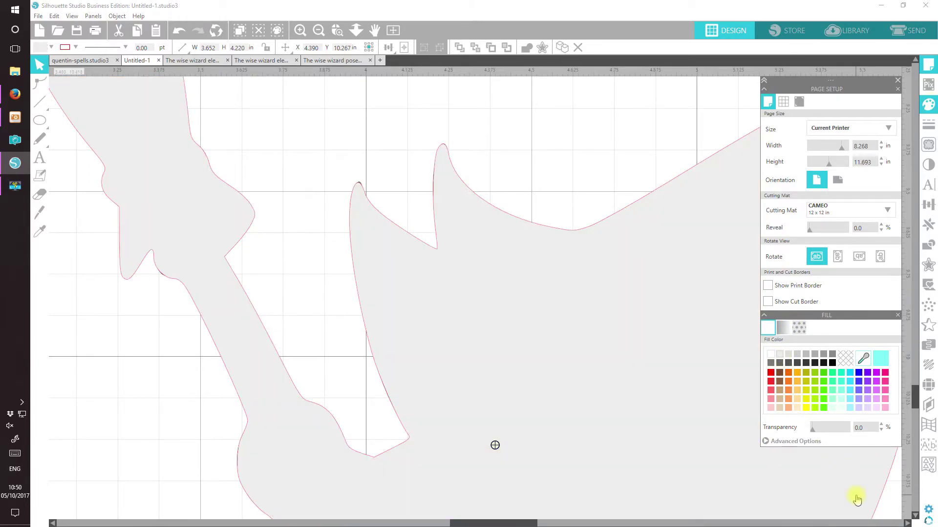
pyautogui.moveTo(819, 429); pyautogui.dragTo(821, 429)
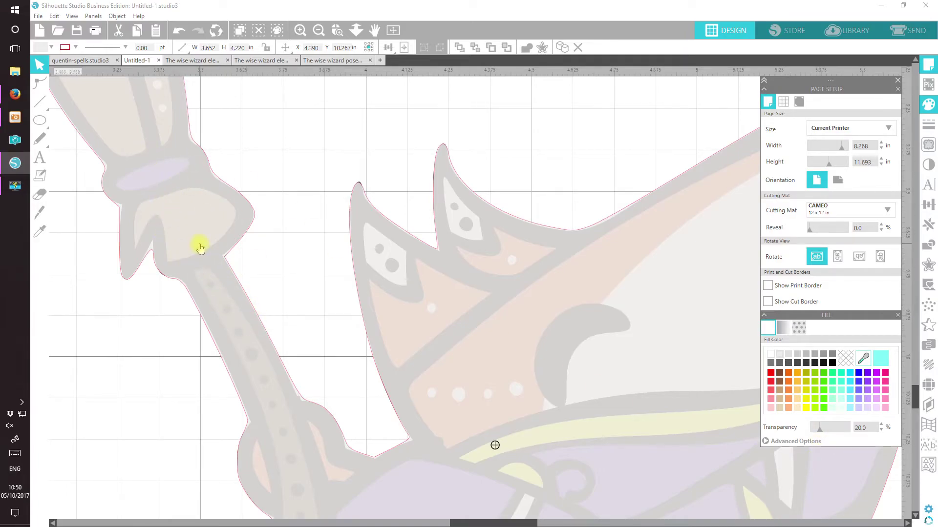
# - Close the Fill panel and choose Internal Offset in the Offset panel
pyautogui.click(897, 314)
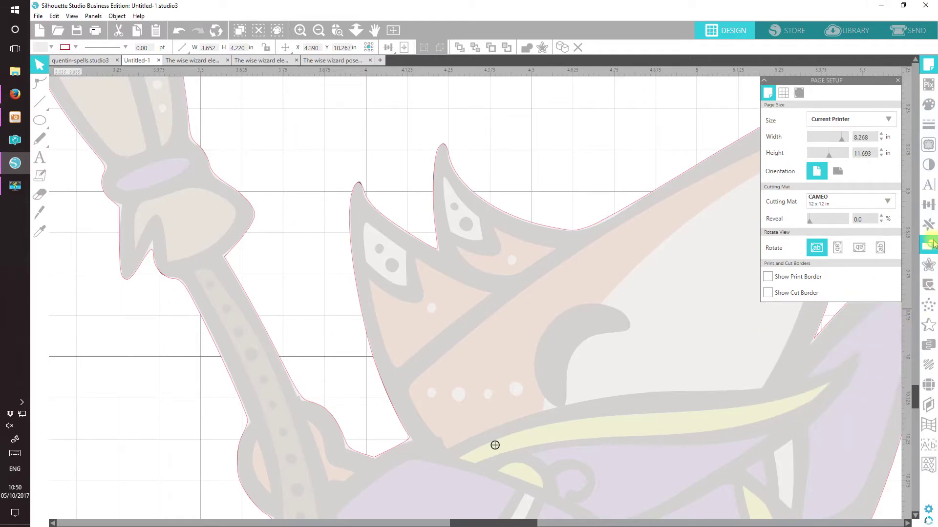
pyautogui.click(931, 266)
pyautogui.click(874, 345)
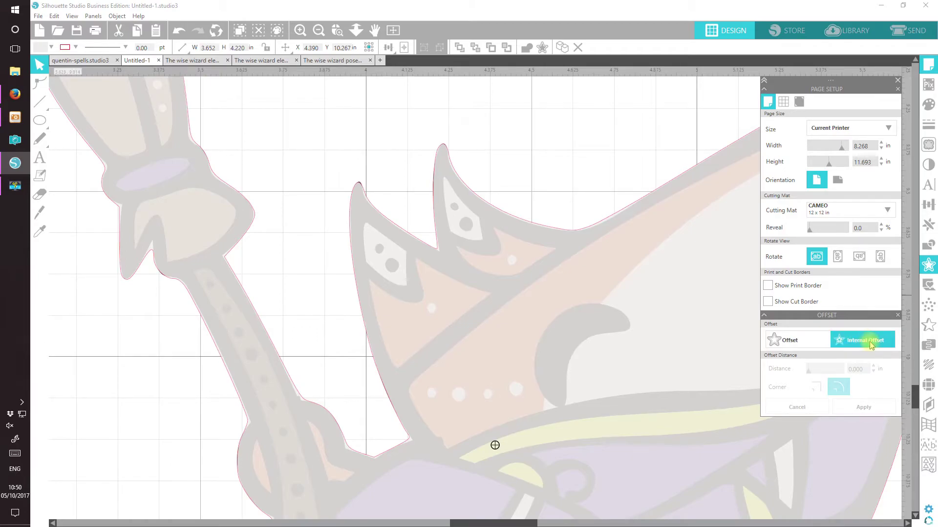
pyautogui.click(872, 345)
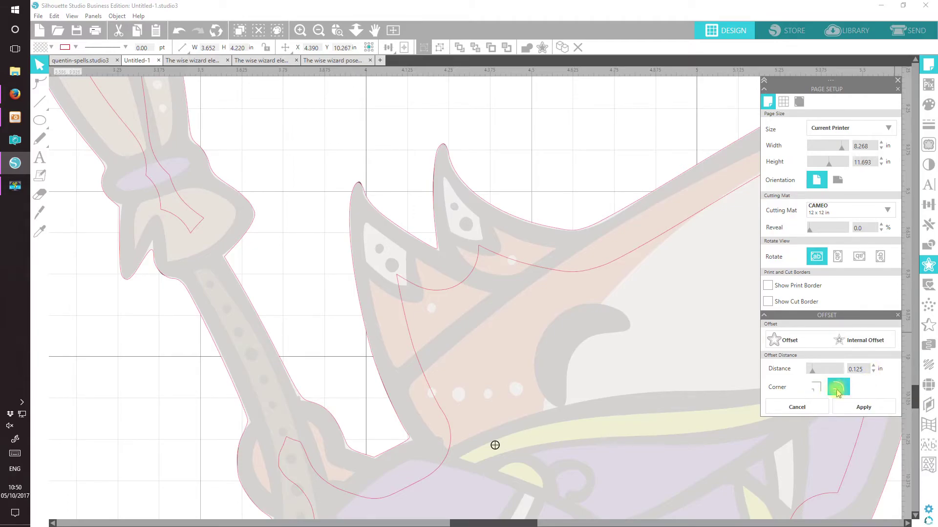
# - Lower the offset distance from 0.125 to 0.010 in and apply the internal offset
pyautogui.click(874, 372)
pyautogui.click(874, 372)
pyautogui.click(874, 372)
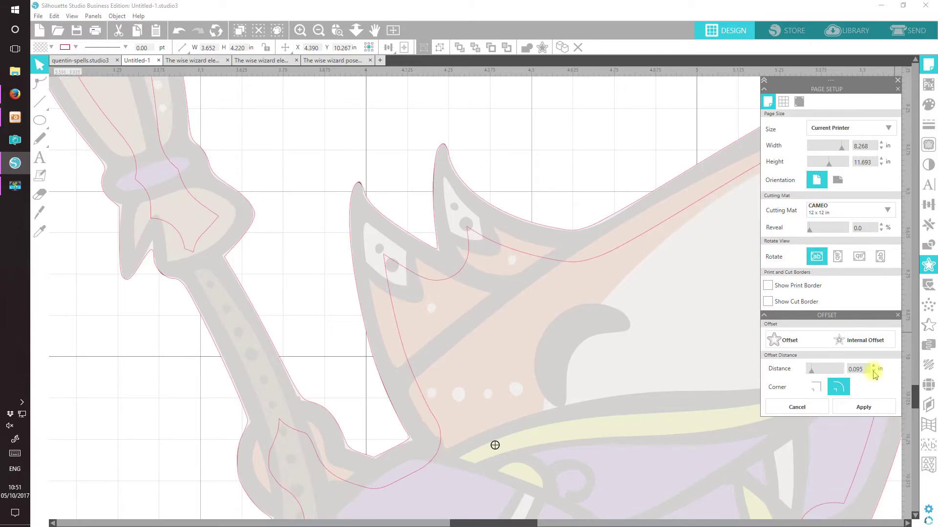
pyautogui.click(874, 372)
pyautogui.click(874, 373)
pyautogui.click(874, 373)
pyautogui.click(874, 372)
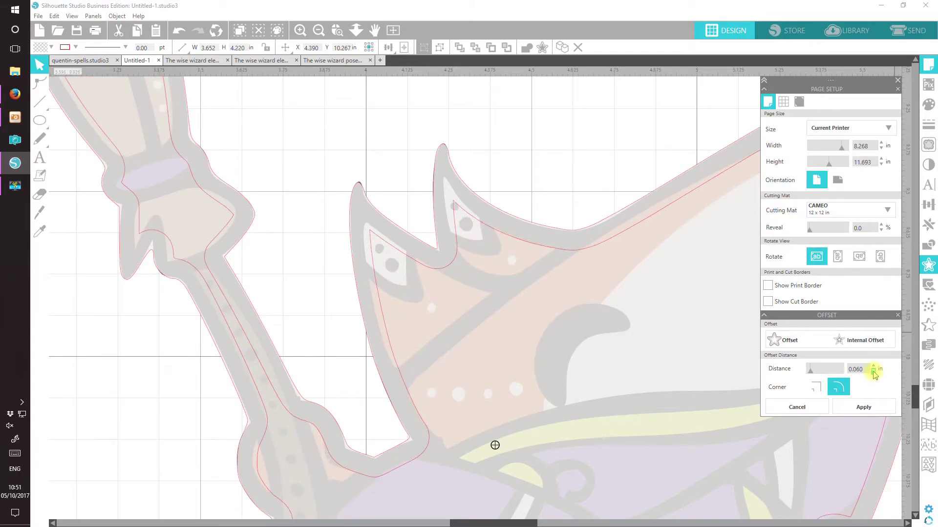
pyautogui.click(874, 372)
pyautogui.click(874, 372)
pyautogui.click(874, 372)
pyautogui.click(874, 373)
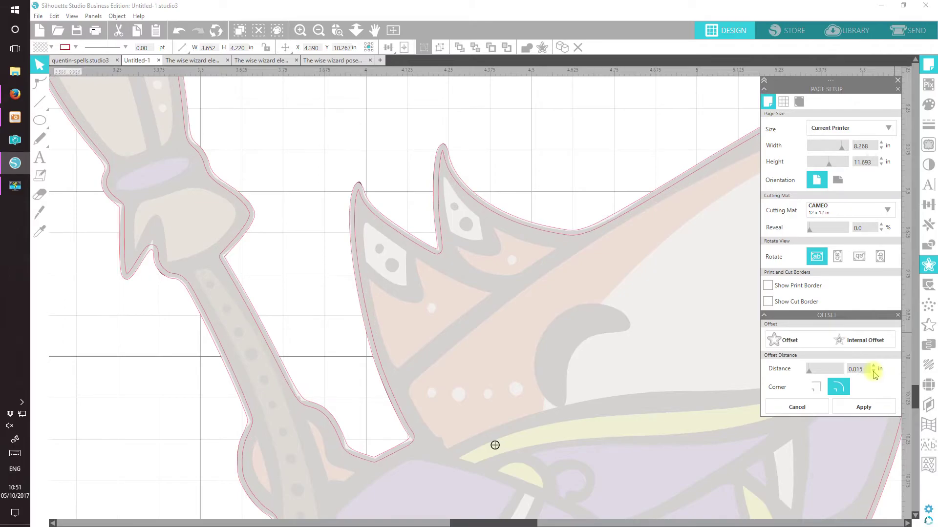
pyautogui.click(874, 372)
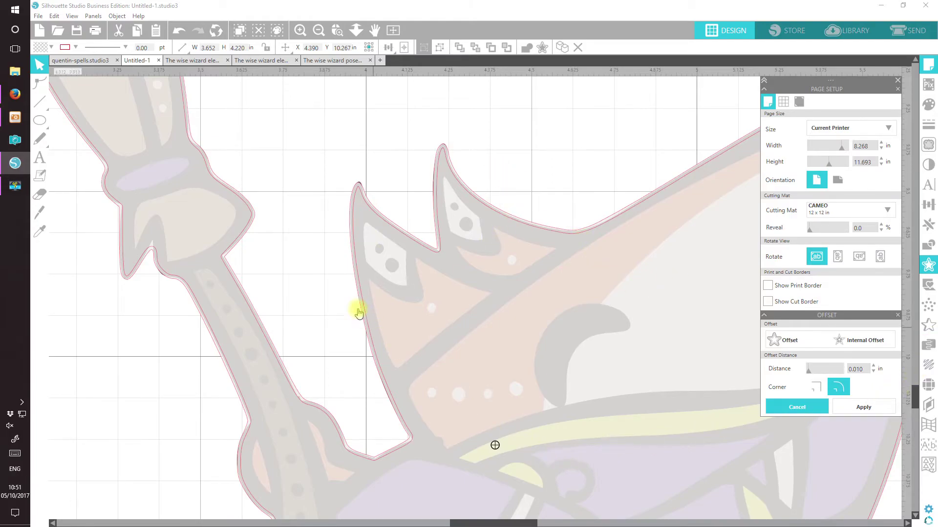
pyautogui.moveTo(916, 394)
pyautogui.mouseDown()
pyautogui.moveTo(921, 464)
pyautogui.moveTo(921, 403)
pyautogui.mouseUp()
pyautogui.click(861, 410)
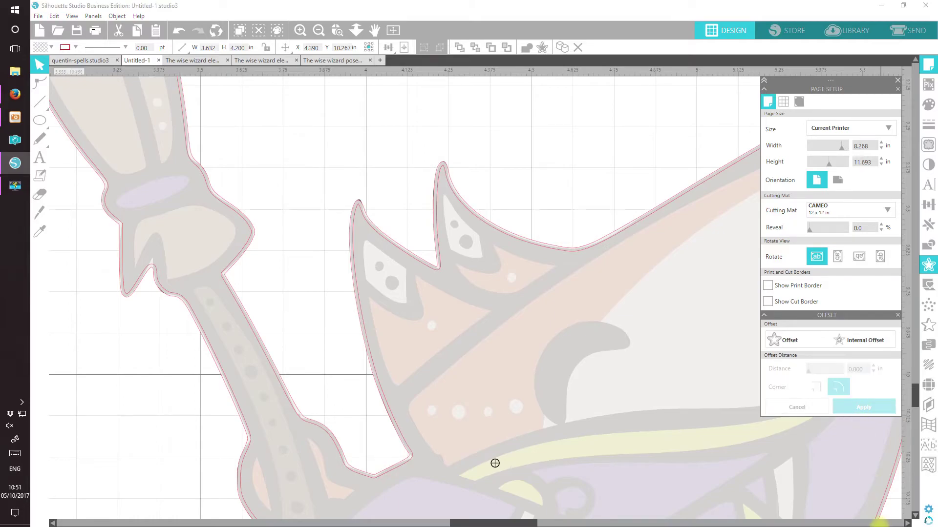
# - Close the Offset panel and reposition the cut line's node at the arm notch
pyautogui.click(898, 316)
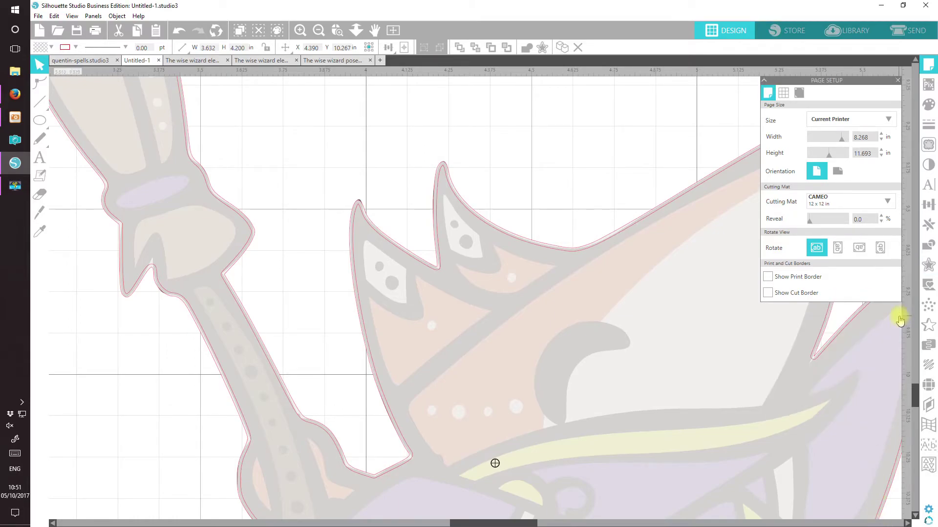
pyautogui.doubleClick(157, 274)
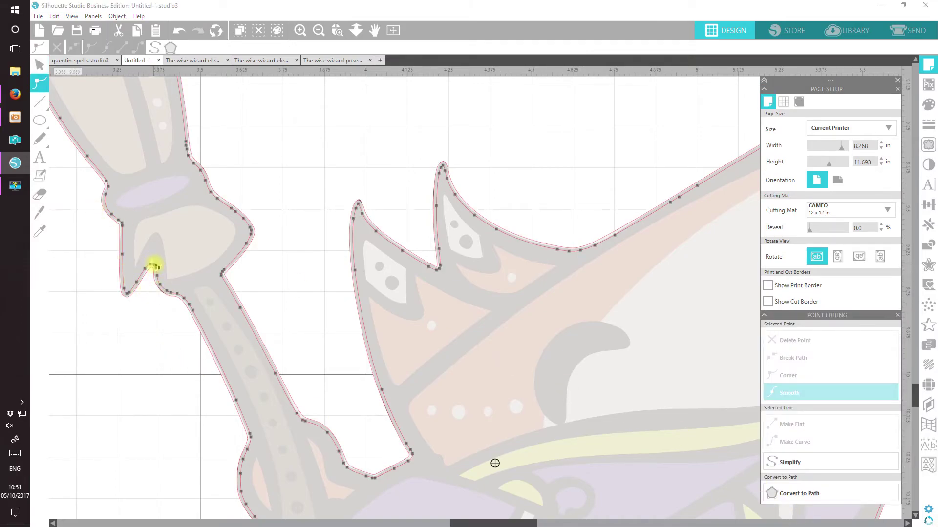
pyautogui.click(154, 263)
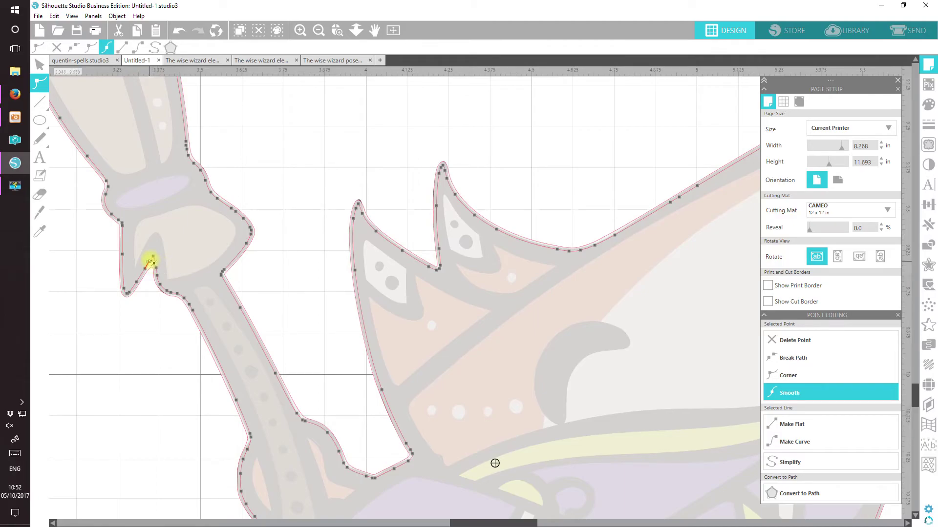
pyautogui.moveTo(151, 260); pyautogui.dragTo(153, 258)
# - Pull up the point between the feet and adjust the points at the notch near the potion
pyautogui.moveTo(915, 389); pyautogui.dragTo(907, 461)
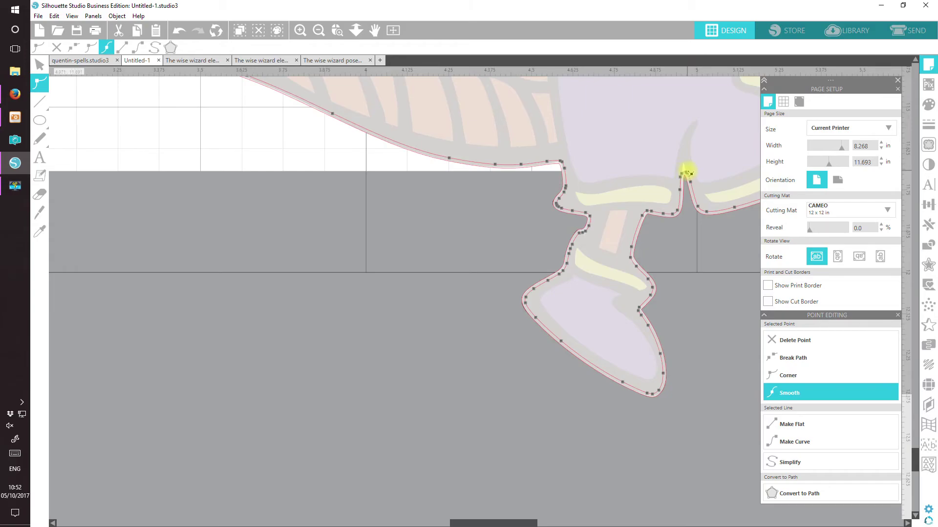
pyautogui.moveTo(686, 172); pyautogui.dragTo(683, 163)
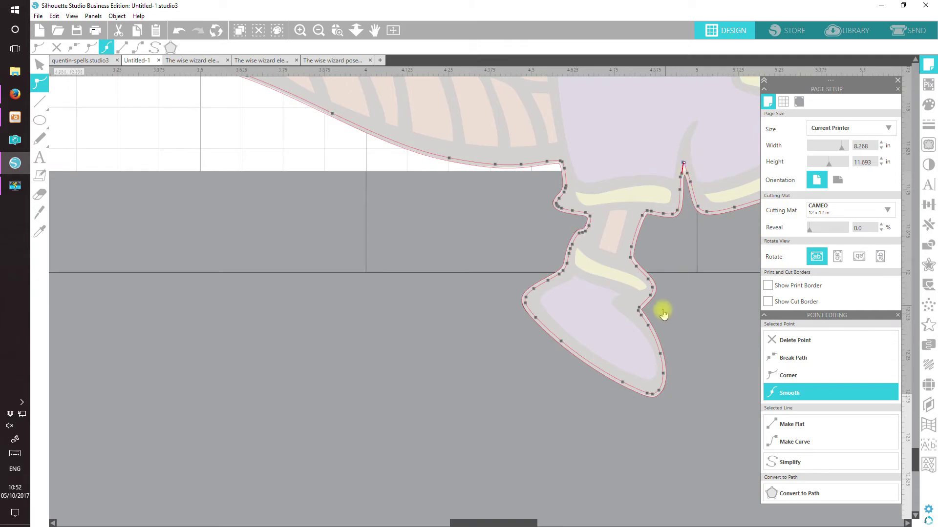
pyautogui.moveTo(474, 523); pyautogui.dragTo(550, 524)
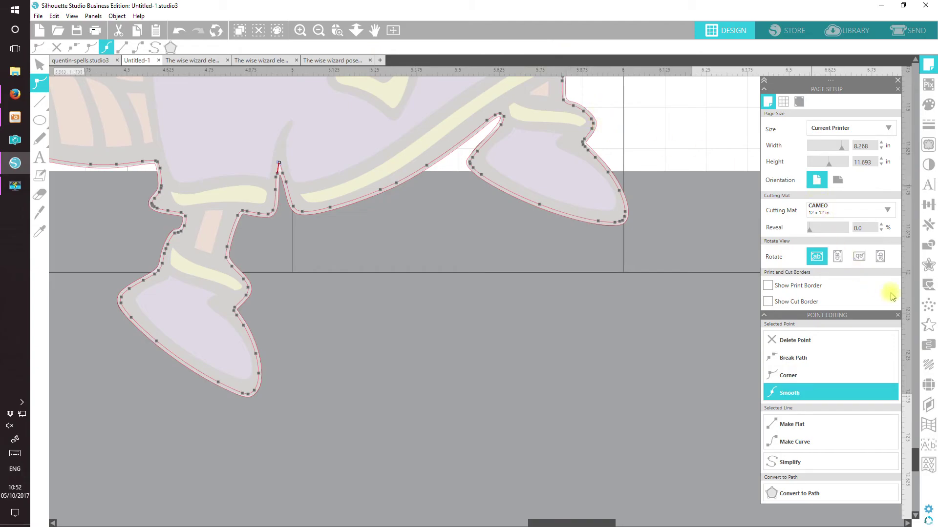
pyautogui.moveTo(915, 457); pyautogui.dragTo(917, 419)
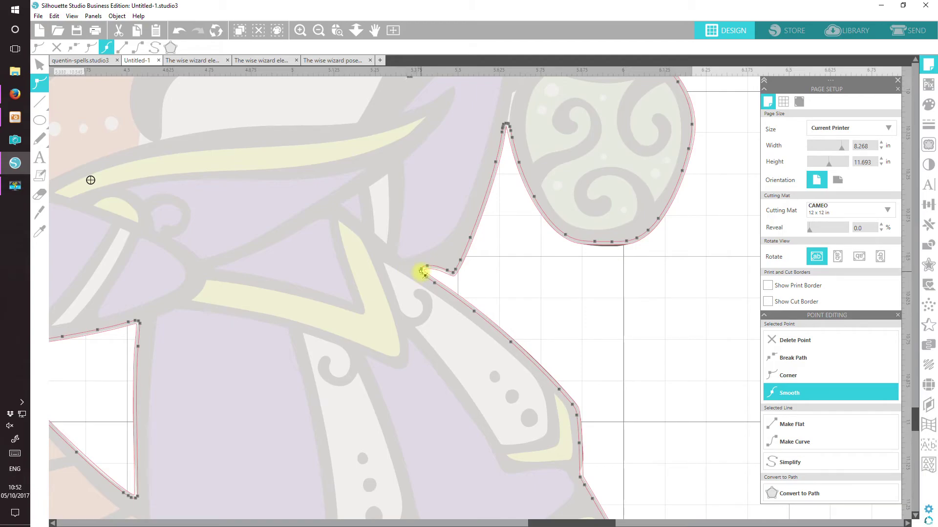
pyautogui.moveTo(423, 272); pyautogui.dragTo(423, 270)
pyautogui.moveTo(917, 424); pyautogui.dragTo(917, 410)
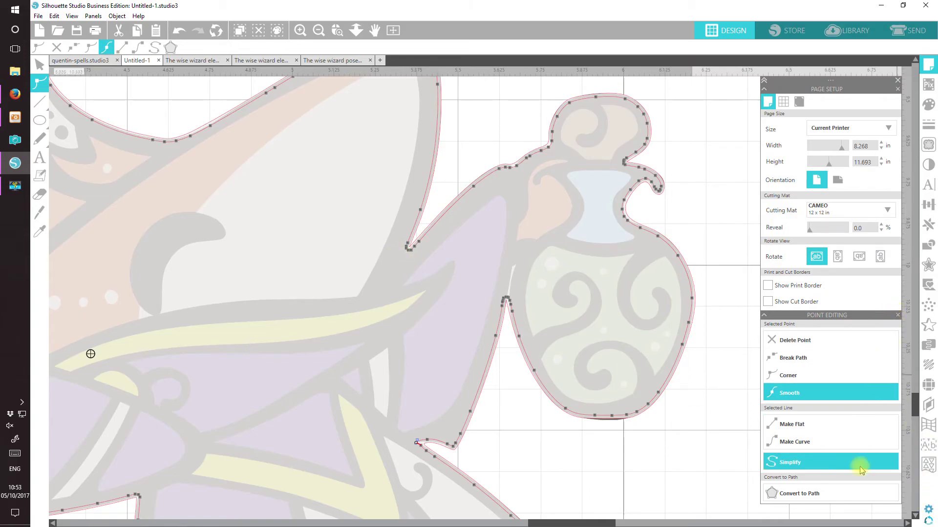
# - Finish point editing and cut away the faded overlay copy of the wizard
pyautogui.click(41, 64)
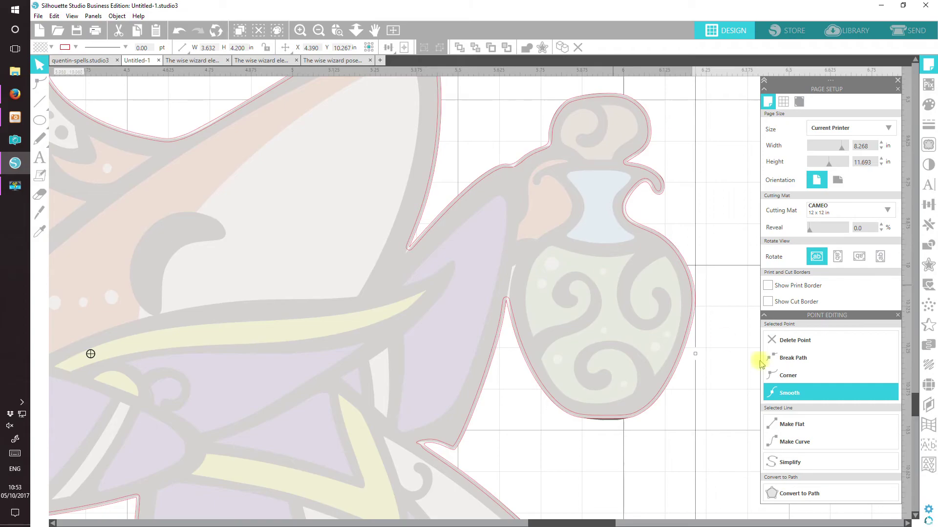
pyautogui.click(899, 315)
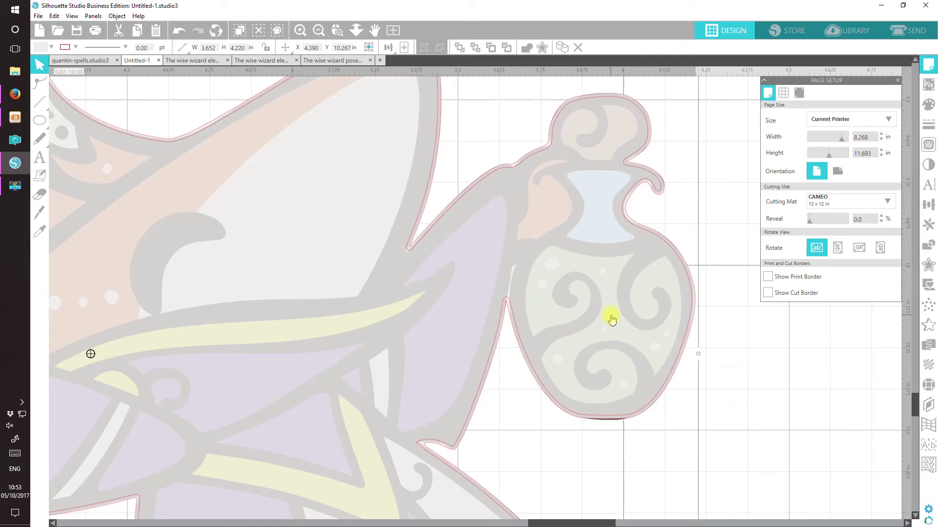
pyautogui.click(716, 390)
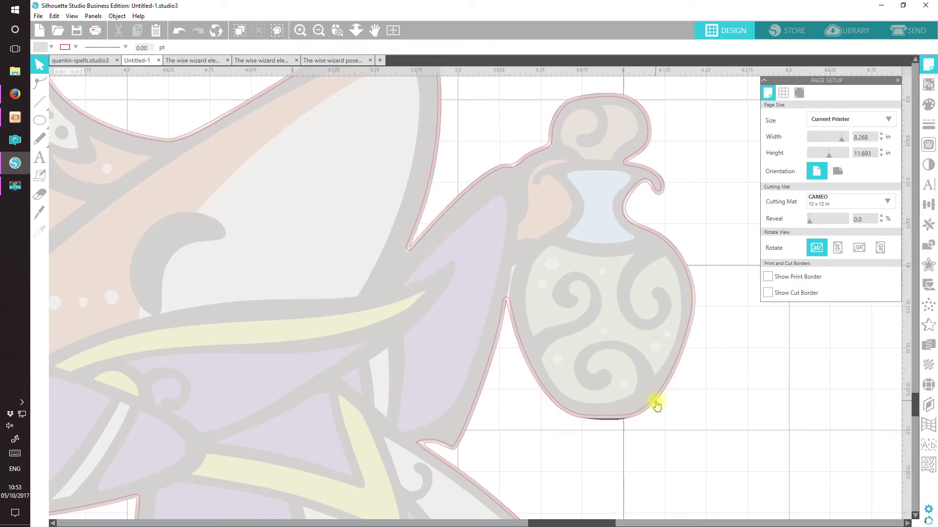
pyautogui.click(656, 405)
pyautogui.moveTo(657, 405); pyautogui.dragTo(771, 502)
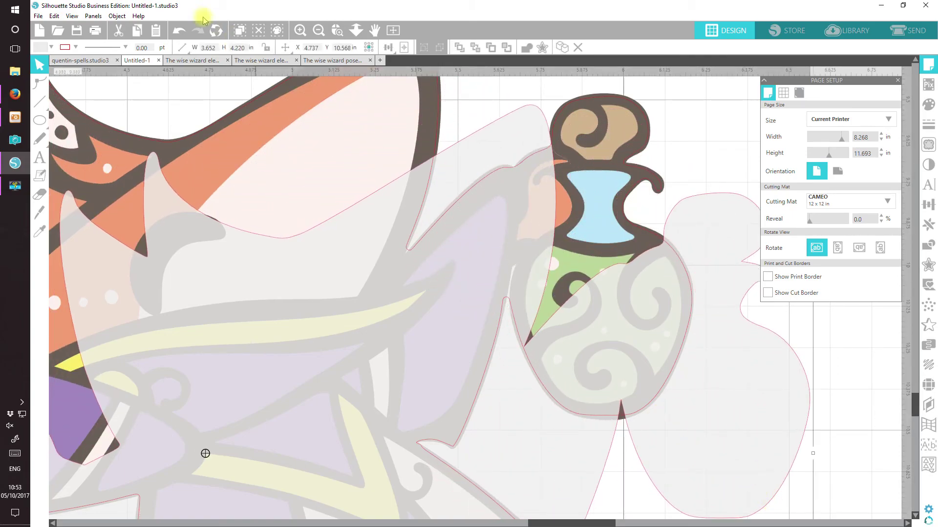
pyautogui.click(119, 30)
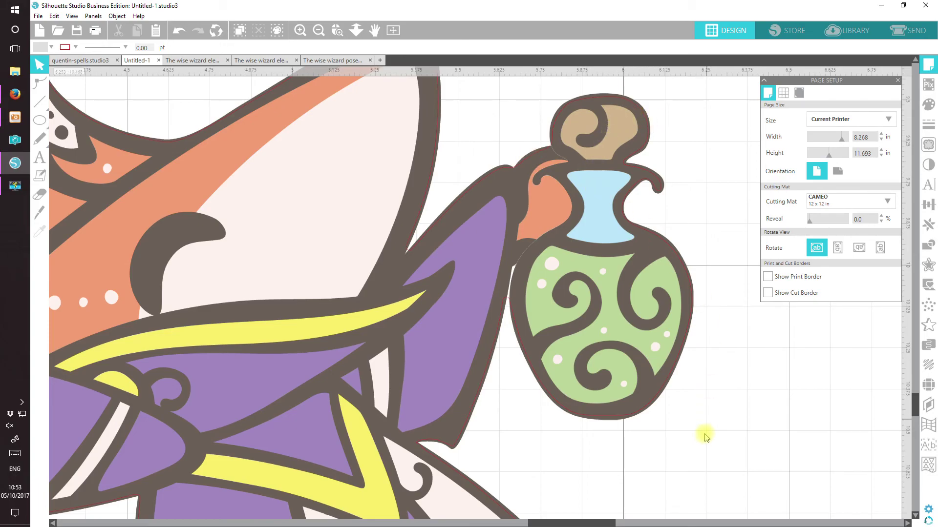
# - Group the coloured wizard artwork with its 0.010 in cut line
pyautogui.moveTo(703, 448); pyautogui.dragTo(573, 315)
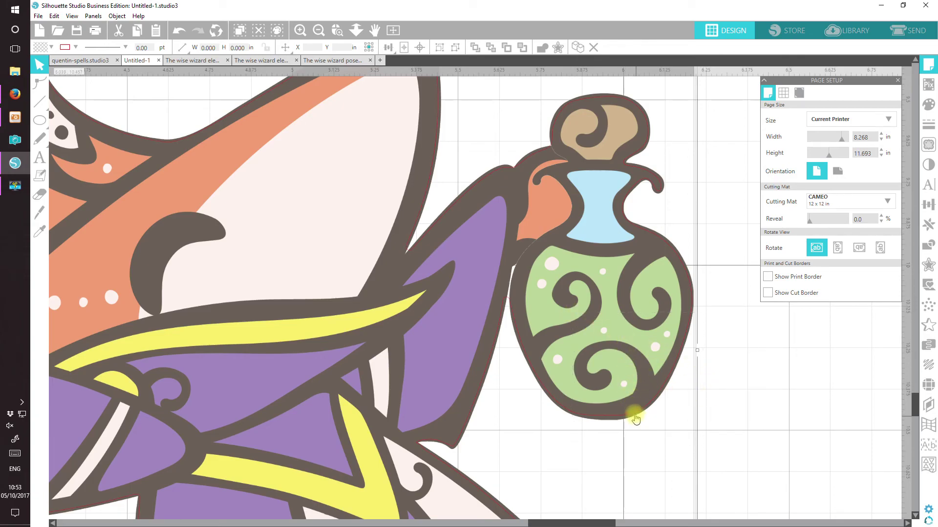
pyautogui.moveTo(755, 449); pyautogui.dragTo(620, 342)
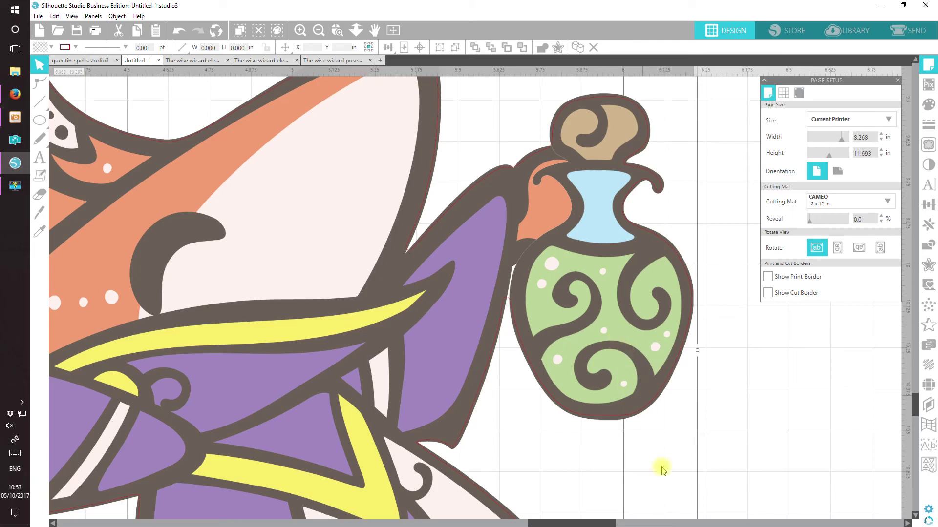
pyautogui.click(440, 48)
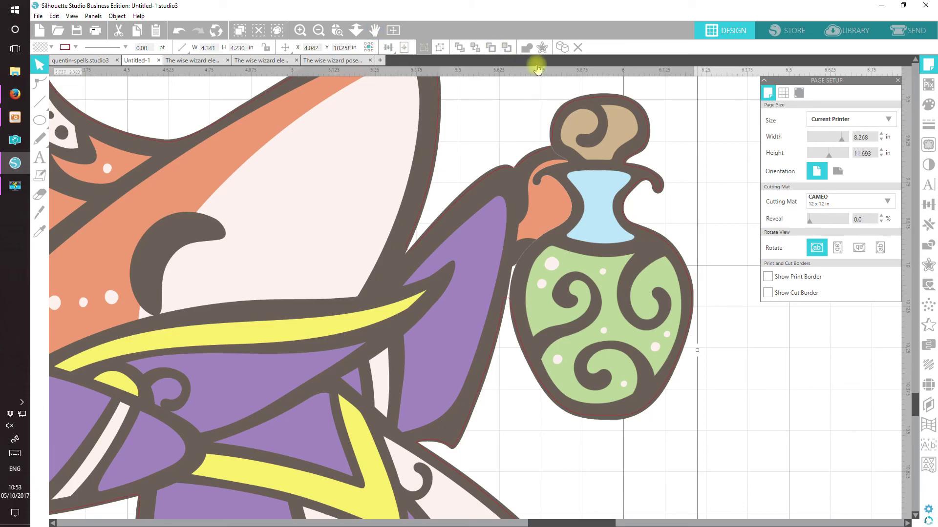
# - Zoom out and move the grouped wizard to the right of the second Quentin card, off the page
pyautogui.click(320, 31)
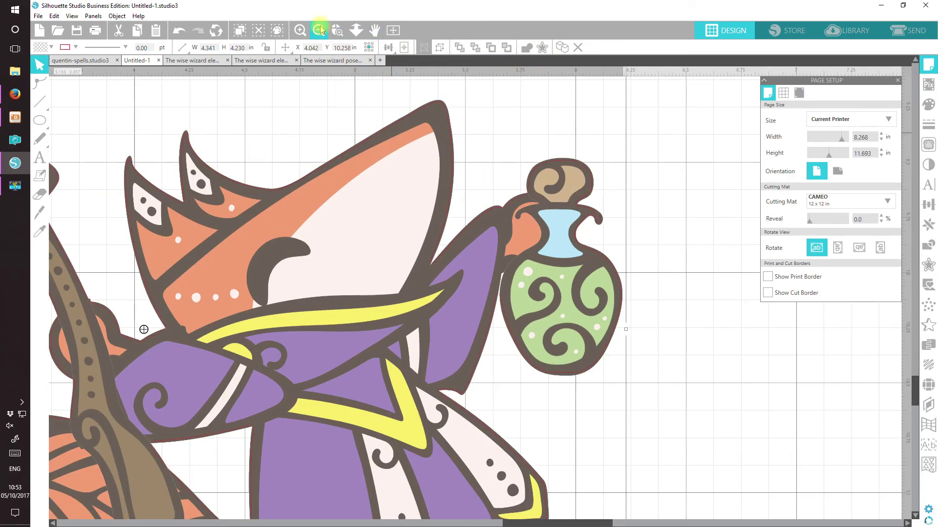
pyautogui.click(320, 30)
pyautogui.click(319, 30)
pyautogui.click(320, 31)
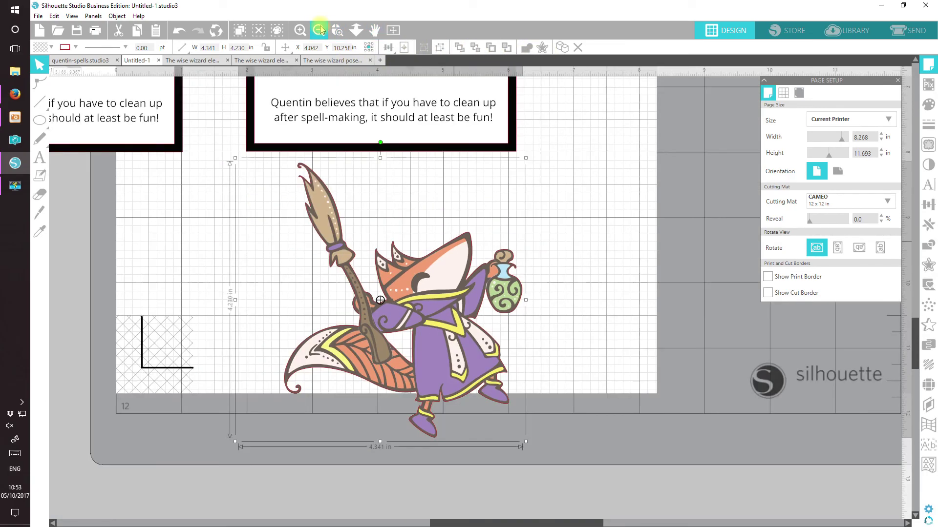
pyautogui.click(320, 30)
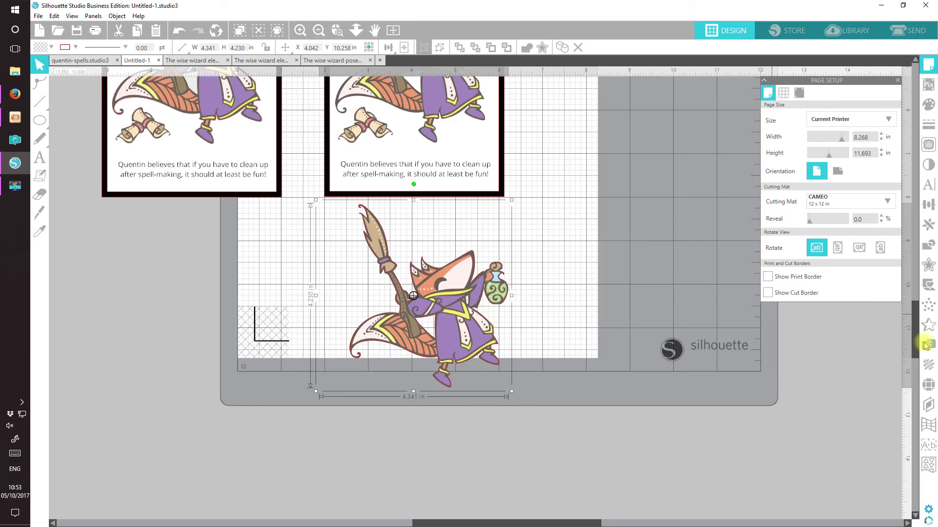
pyautogui.moveTo(915, 346); pyautogui.dragTo(915, 308)
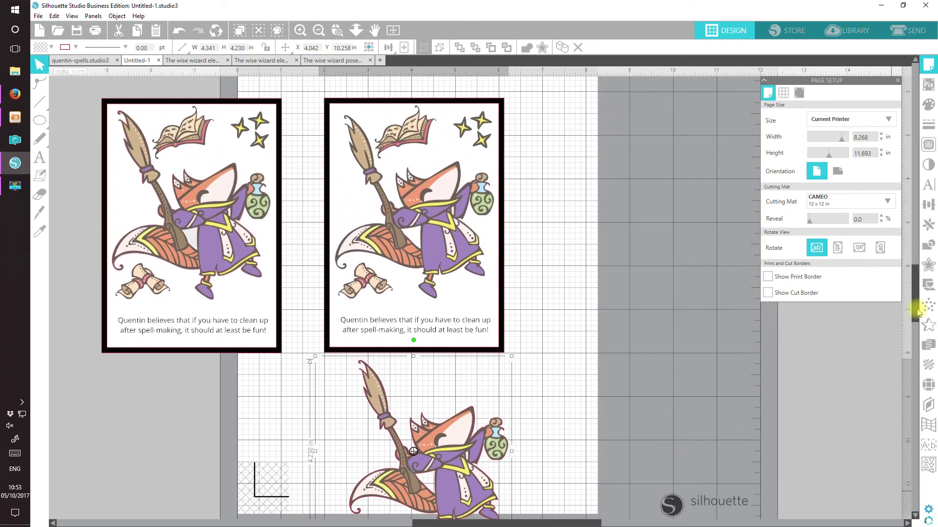
pyautogui.moveTo(467, 462); pyautogui.dragTo(694, 347)
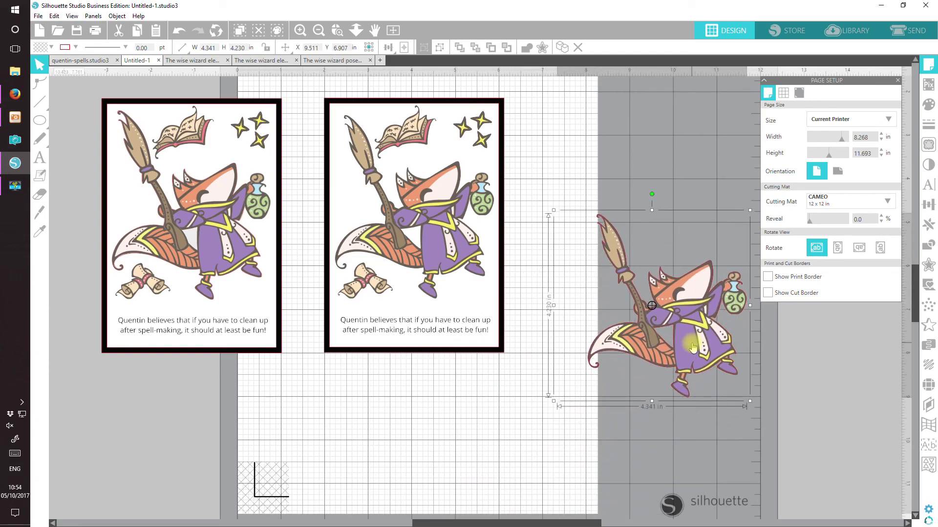